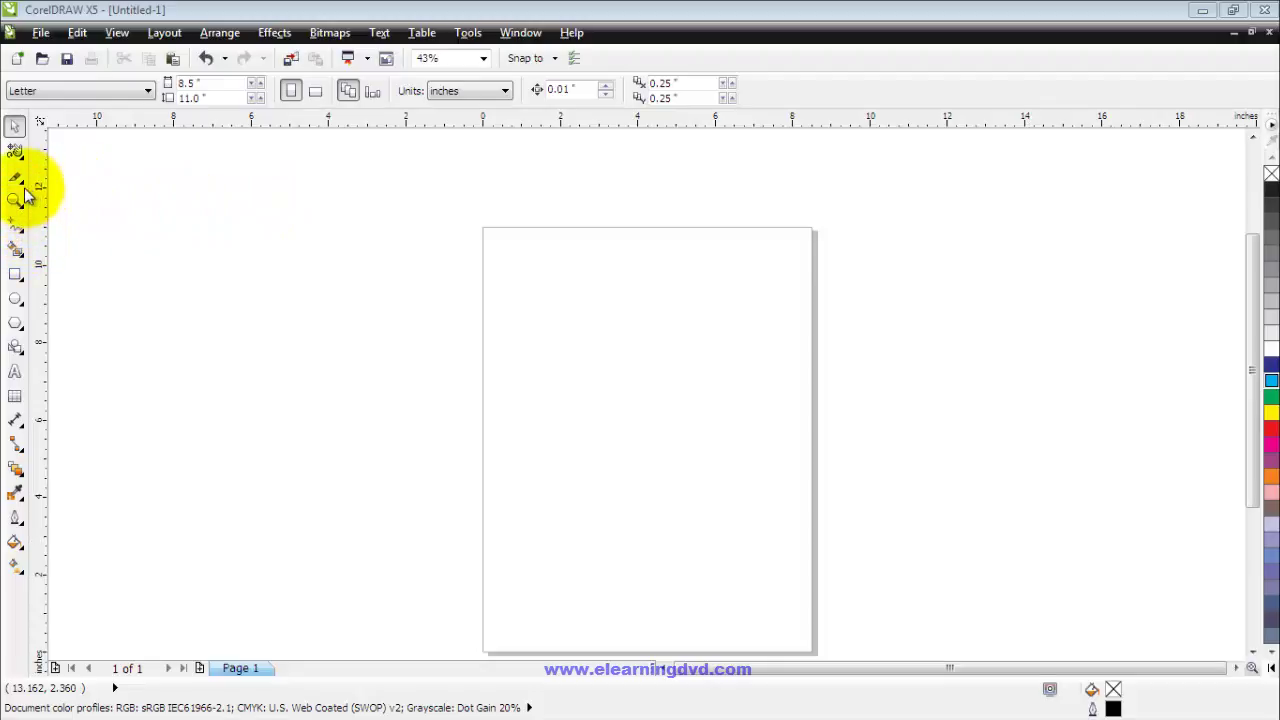
click(17, 177)
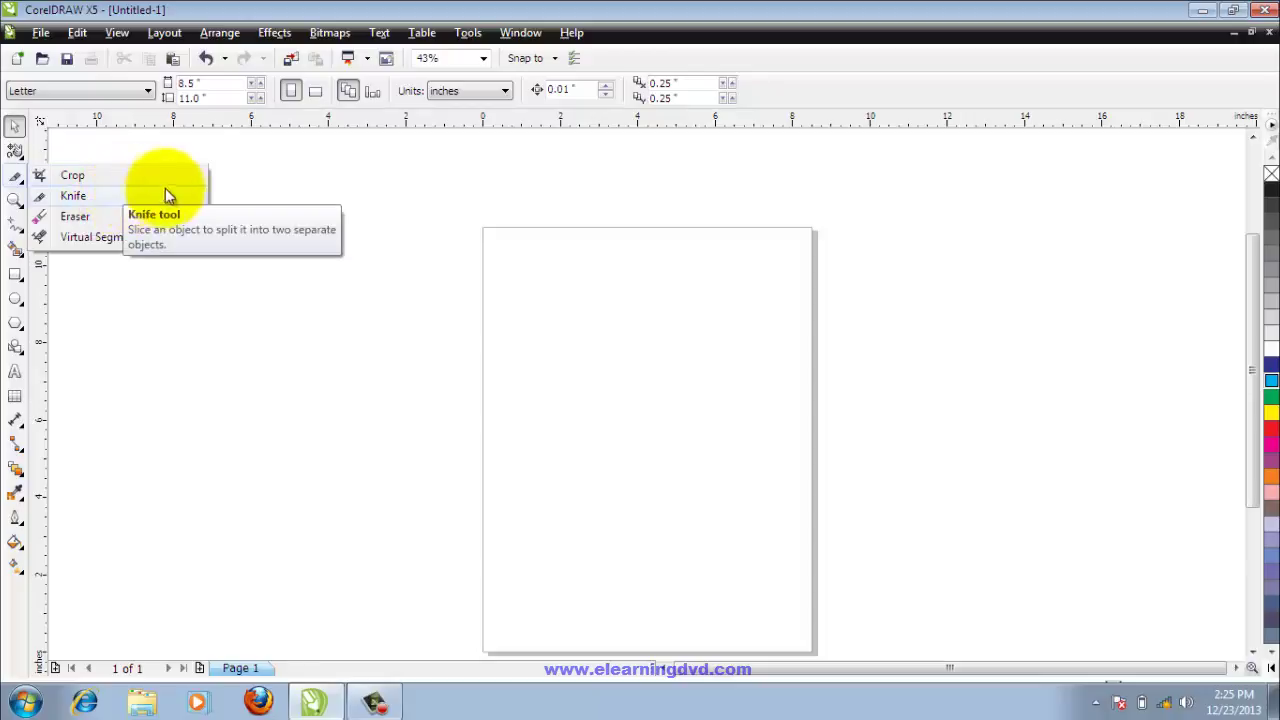
click(261, 182)
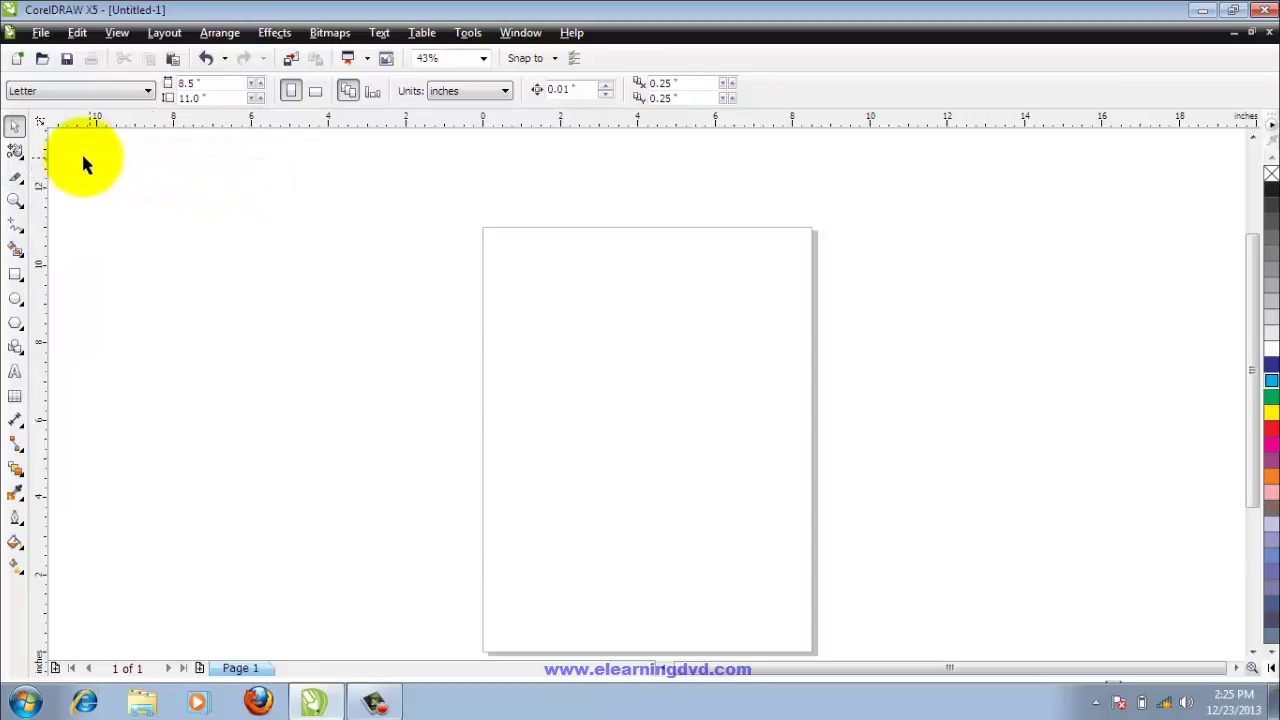
Step: Import the Penguins sample picture and place it on the upper part of the page at about 7.6 by 5.7 inches
click(40, 33)
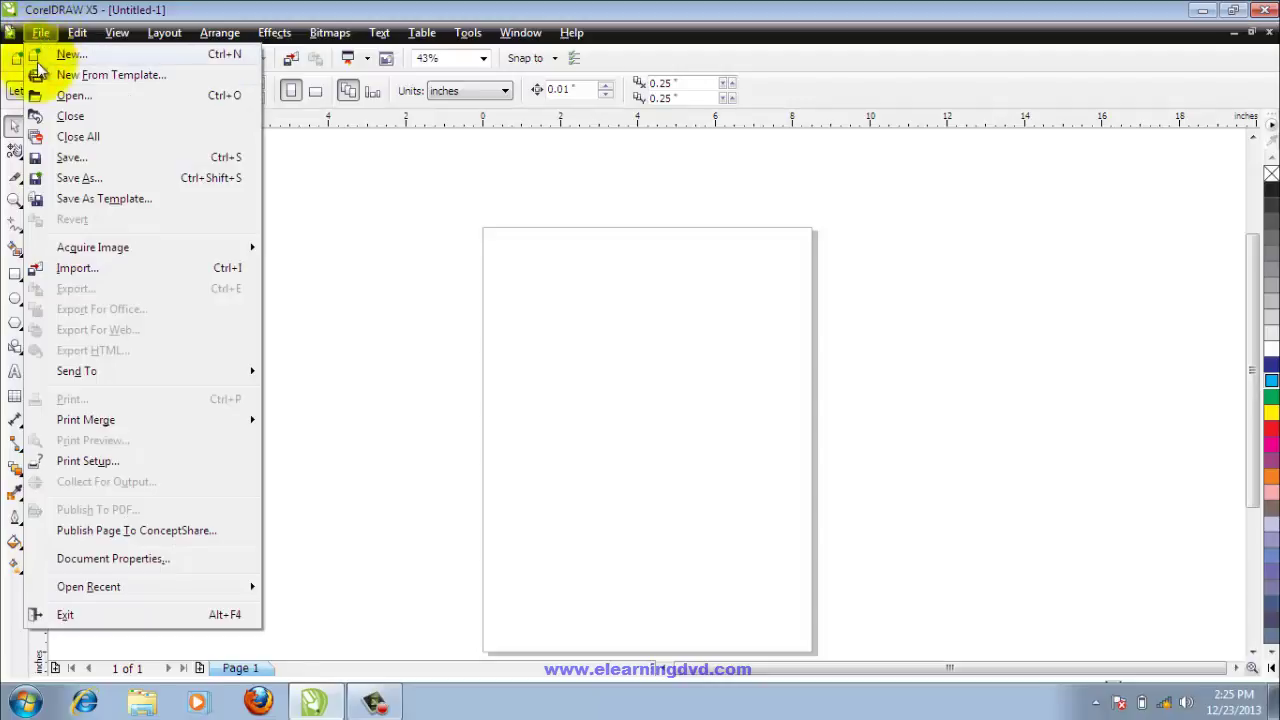
click(71, 268)
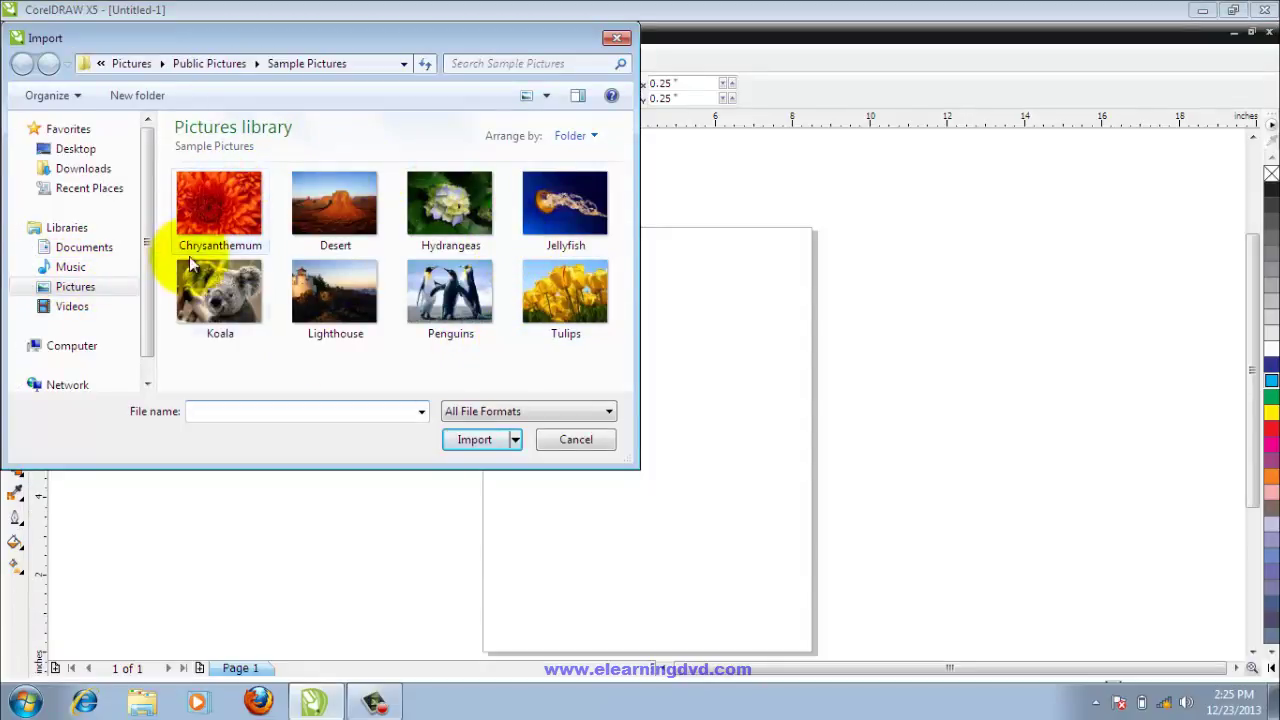
click(447, 310)
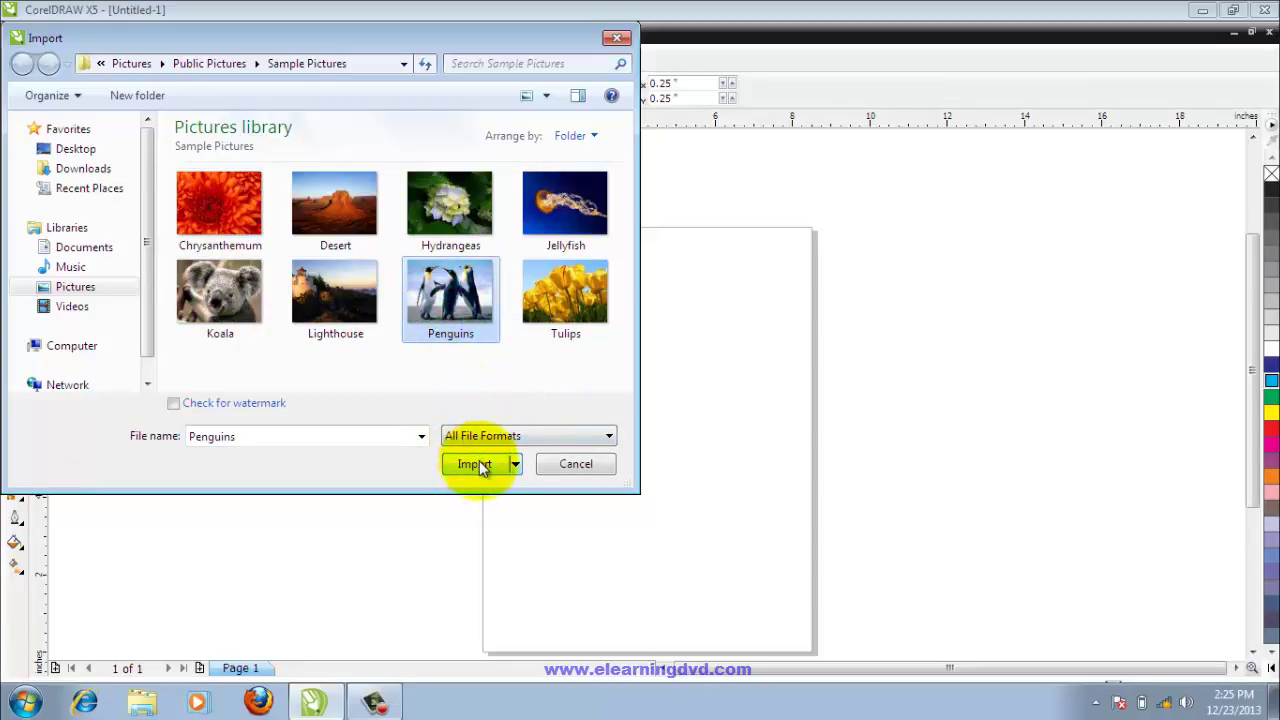
click(476, 464)
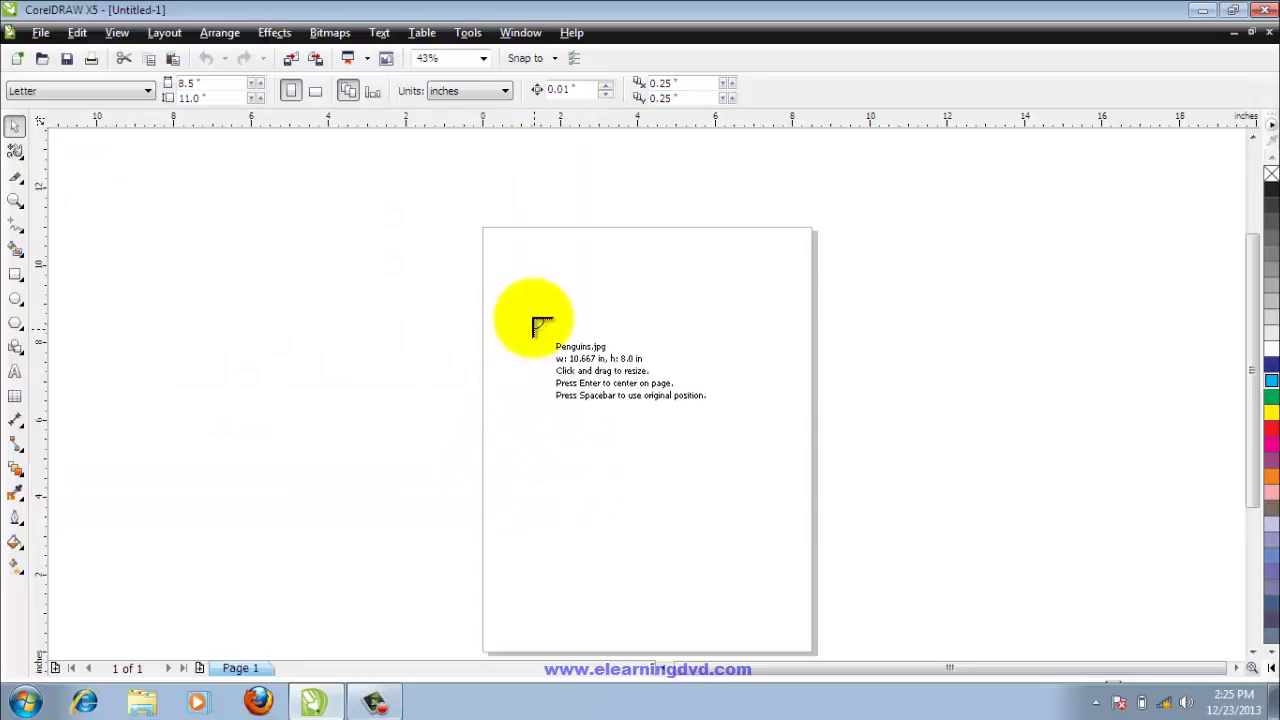
drag(490, 264, 787, 565)
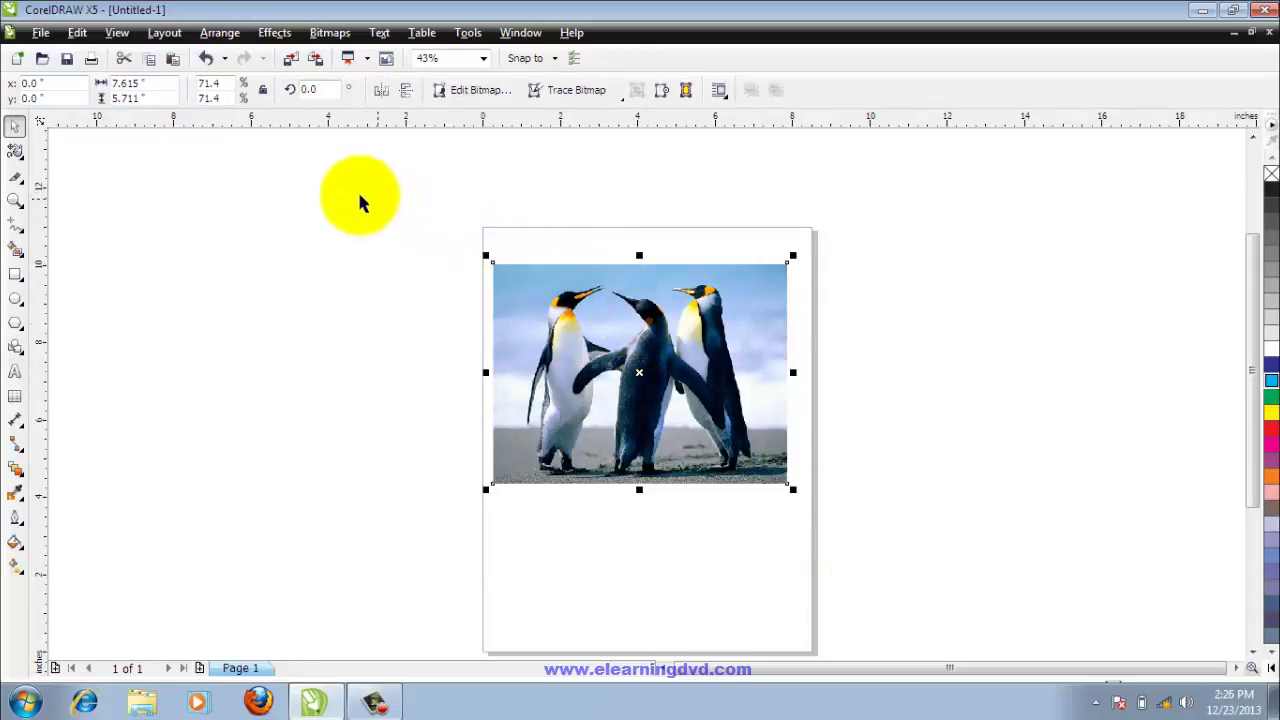
Step: Crop the penguin picture to about 6.5 by 5.2 inches with the Crop tool and undo the crop
click(24, 184)
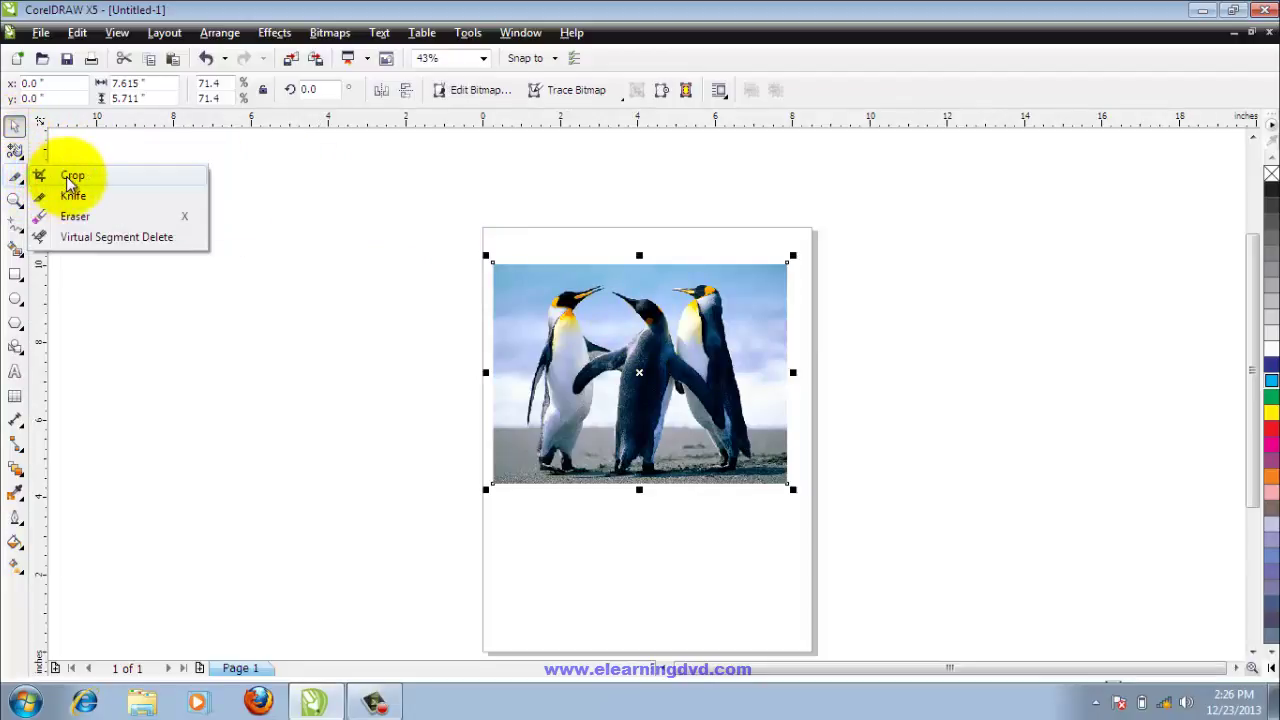
click(70, 178)
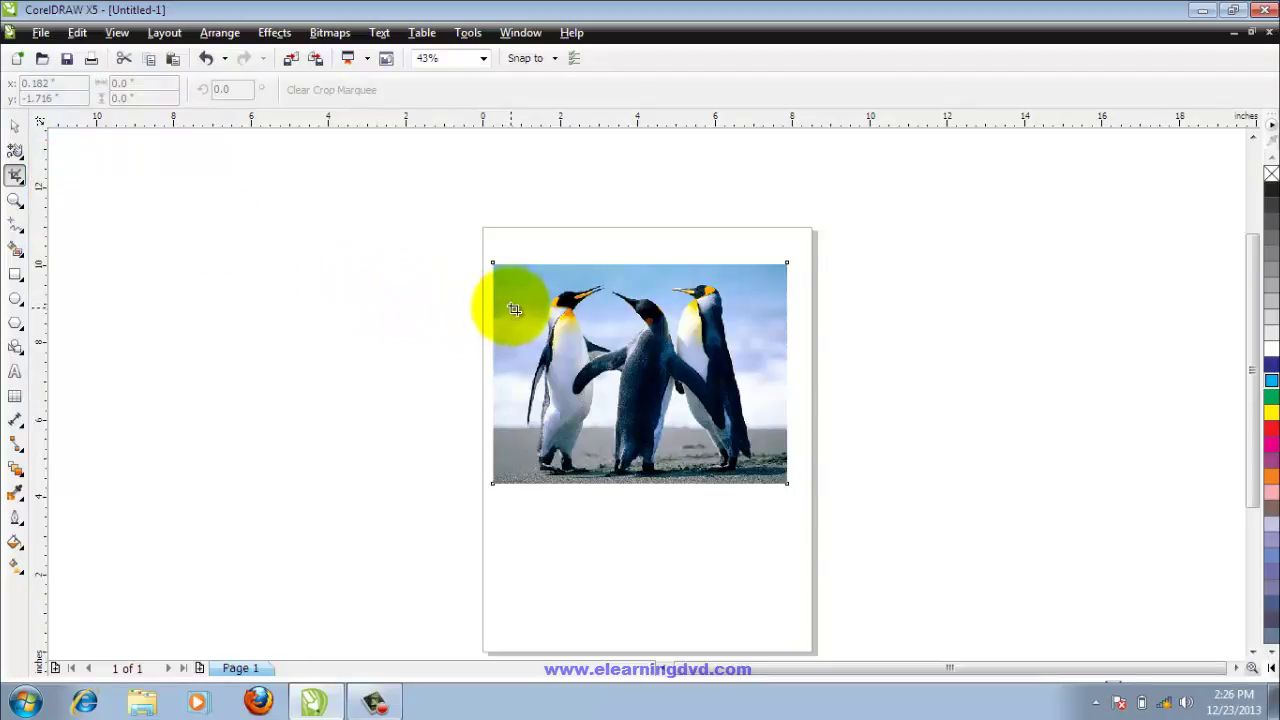
drag(515, 279, 762, 474)
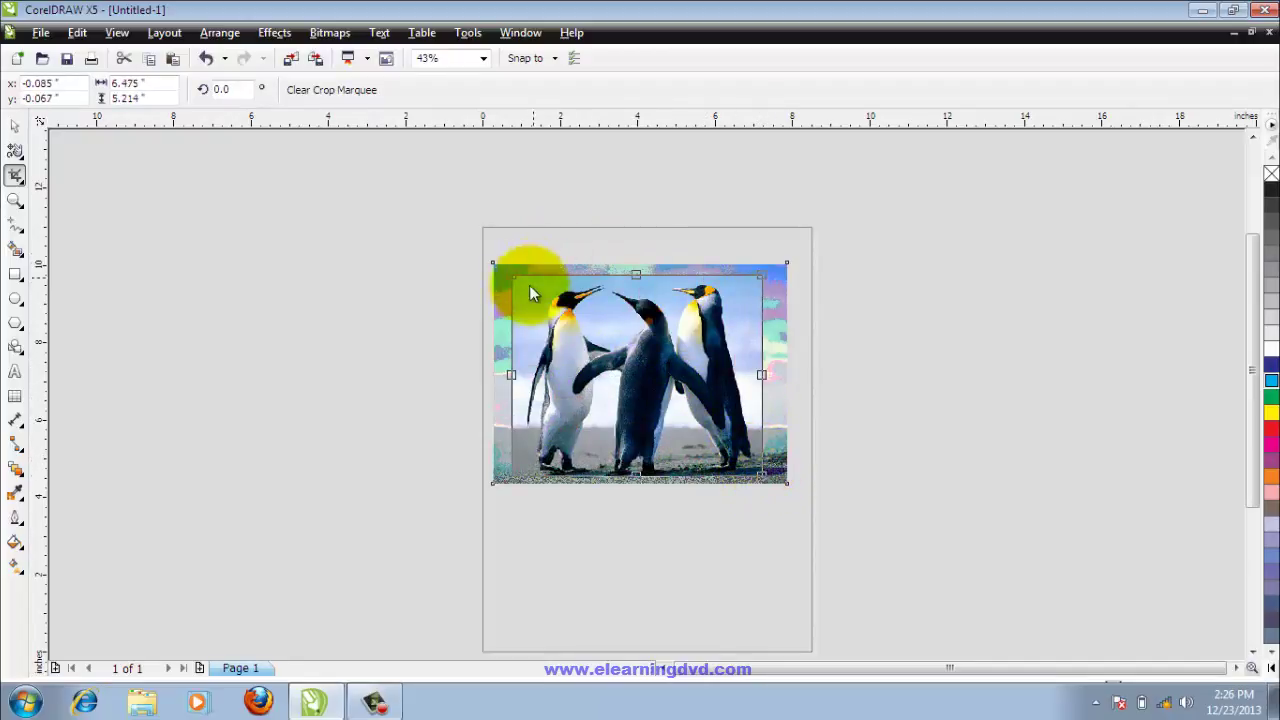
double_click(688, 352)
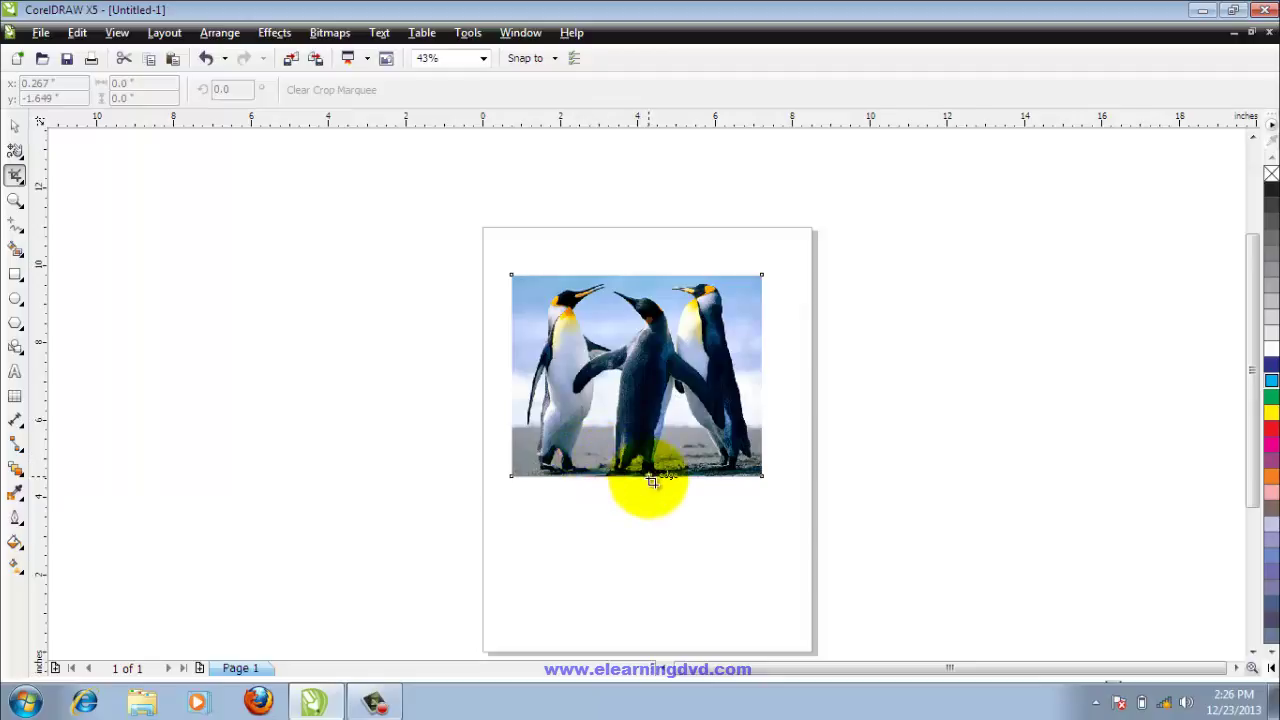
key(ctrl+z)
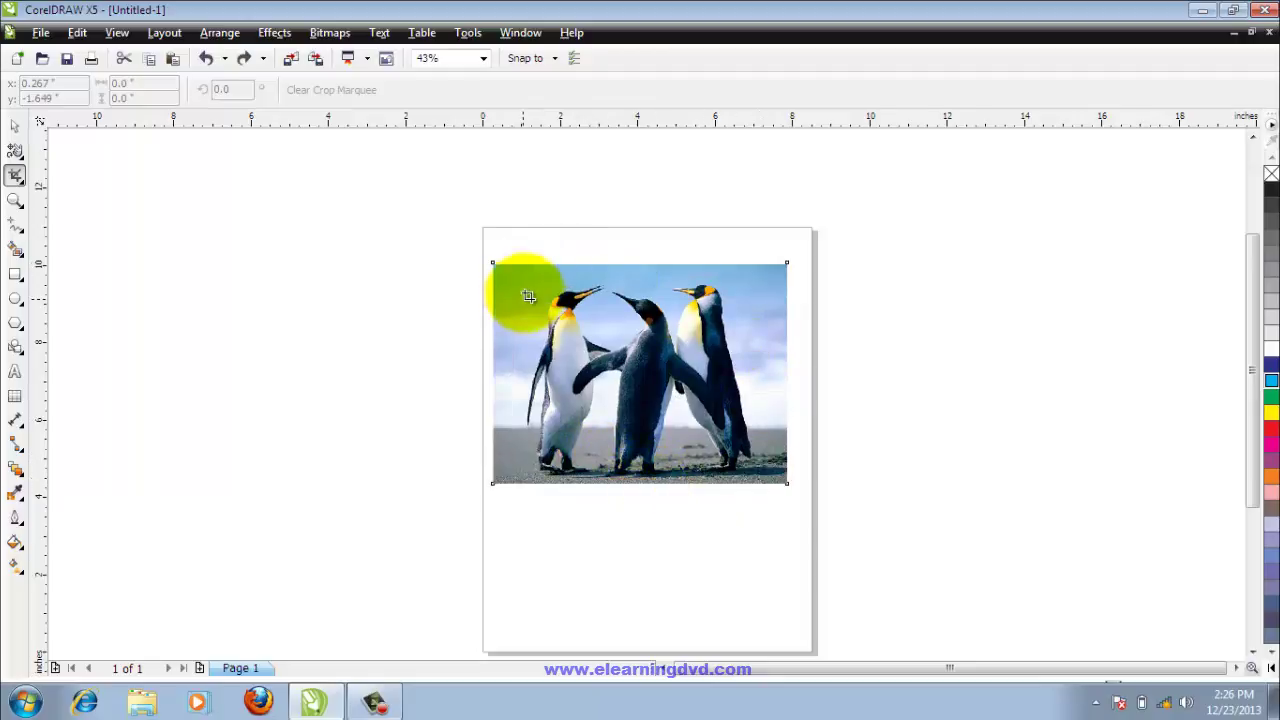
Step: Draw a crop area about 5.8 by 3.8 inches over the penguins and rotate it by 30 degrees
drag(528, 276, 750, 420)
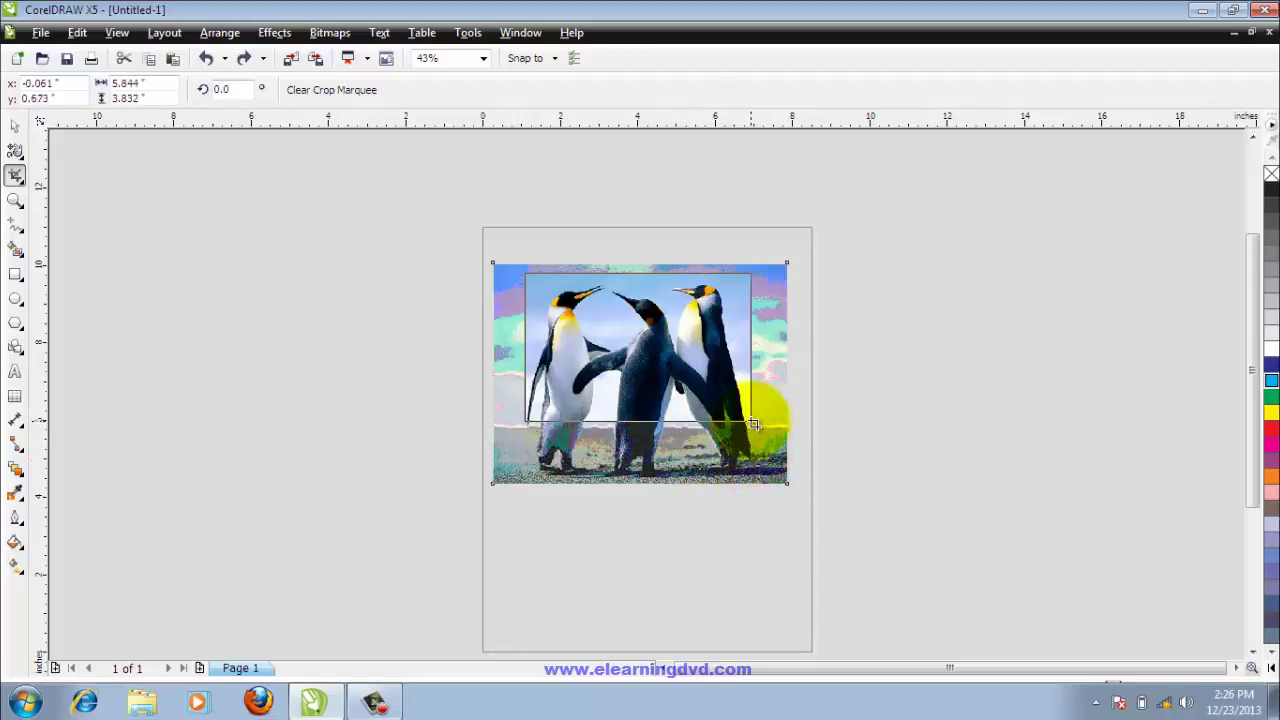
double_click(235, 90)
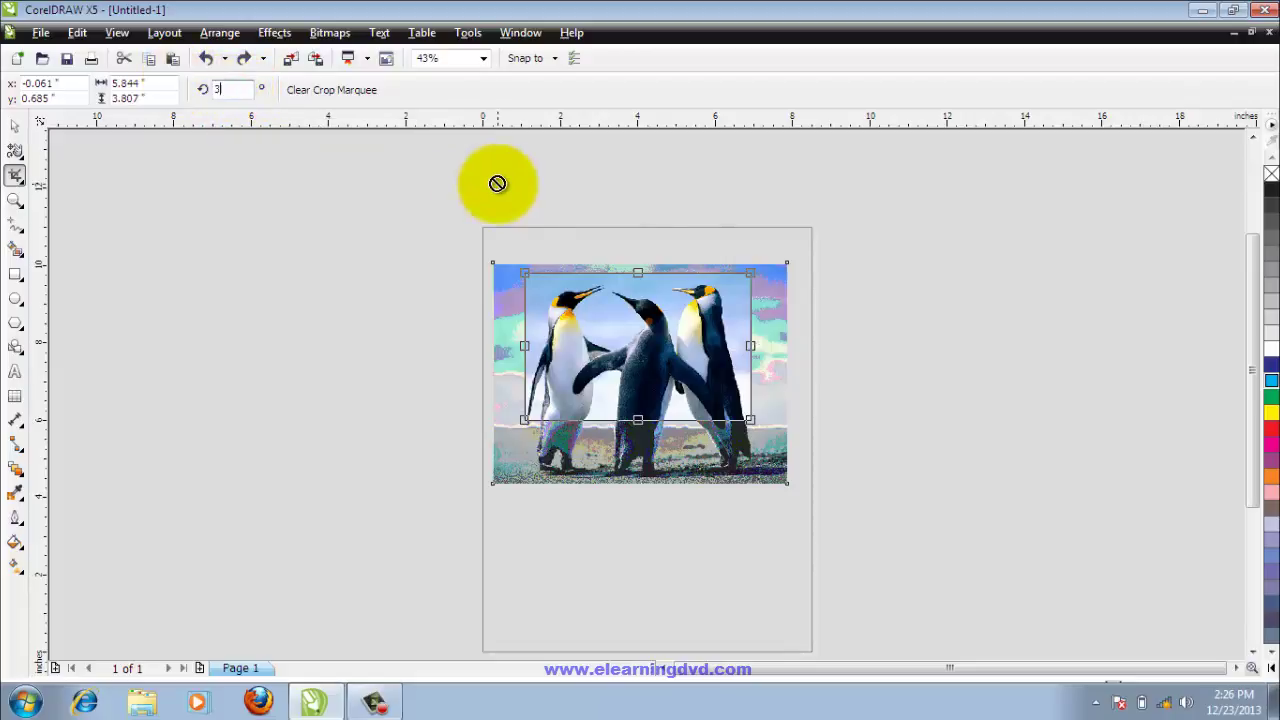
key(Return)
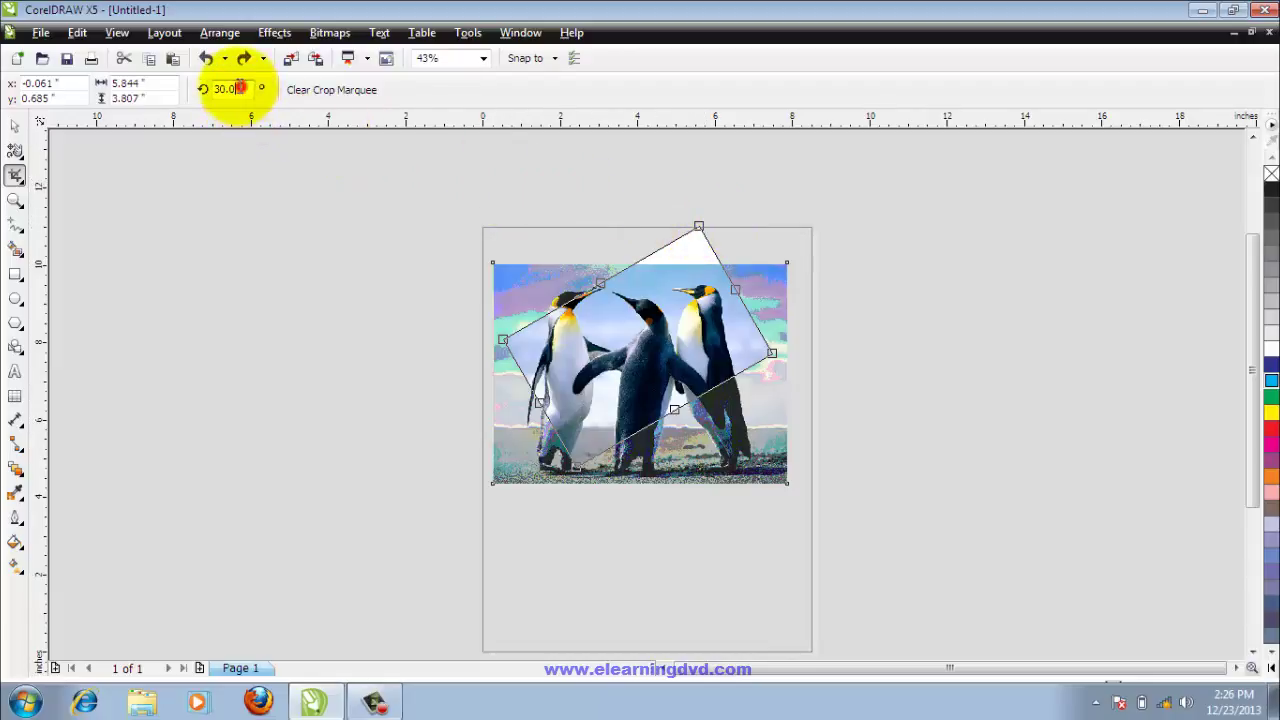
Step: Crop the penguin picture with the crop area's rotation set to 10 degrees and undo the crop
click(240, 88)
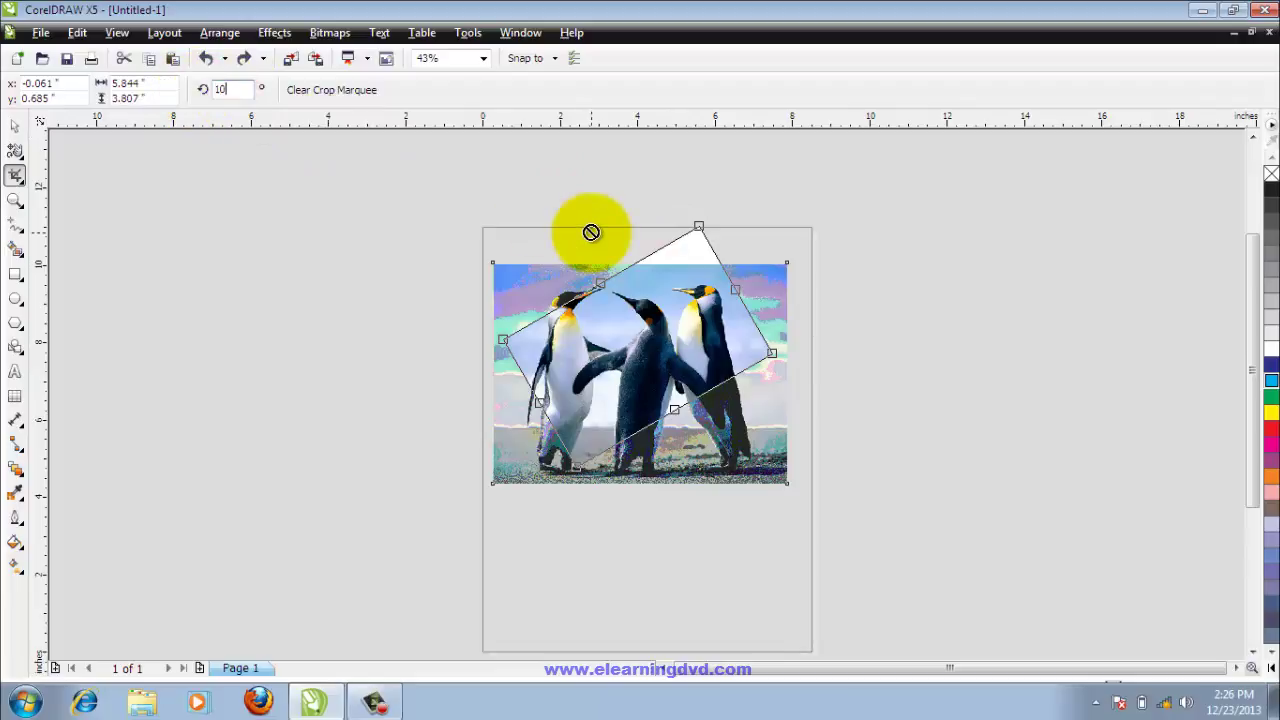
key(Return)
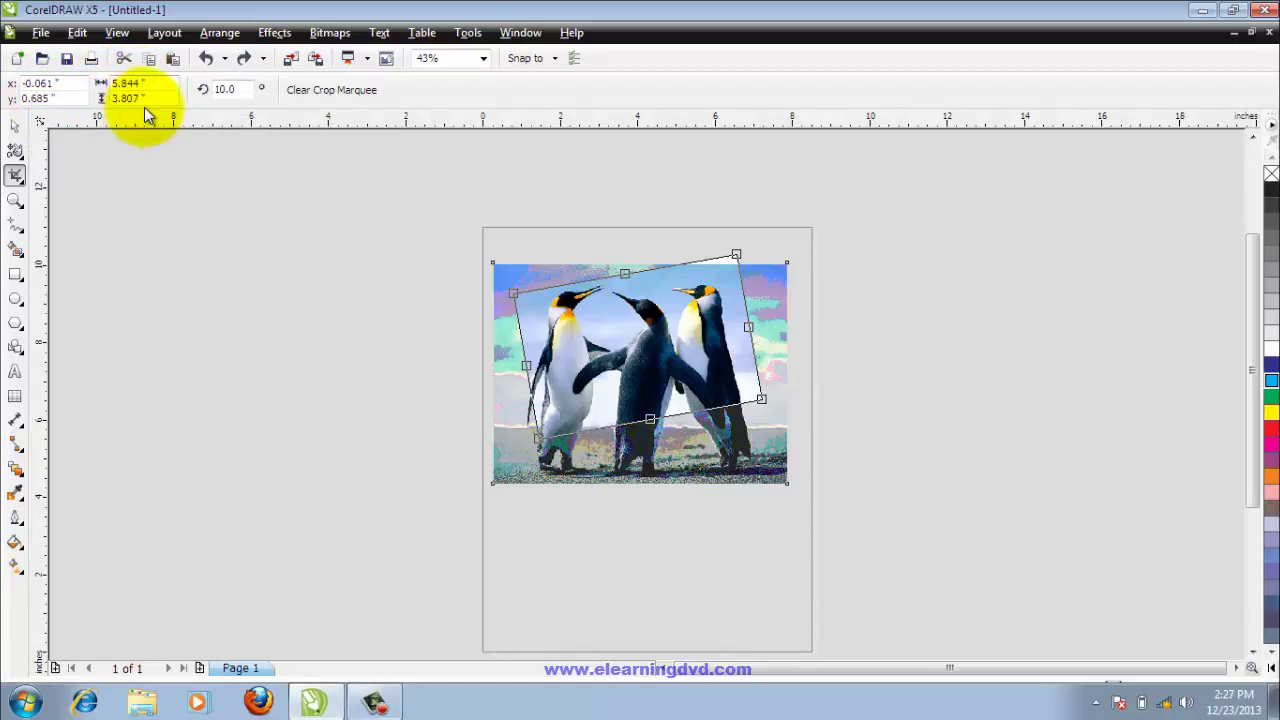
double_click(621, 338)
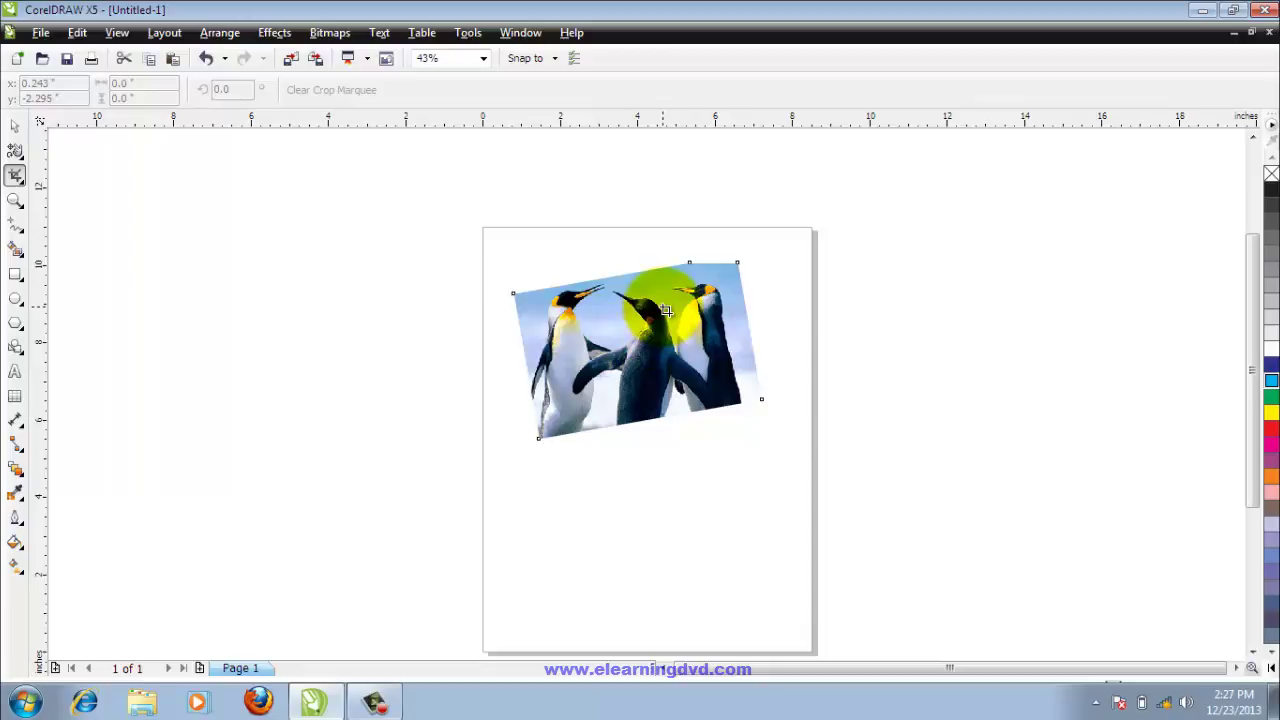
key(ctrl+z)
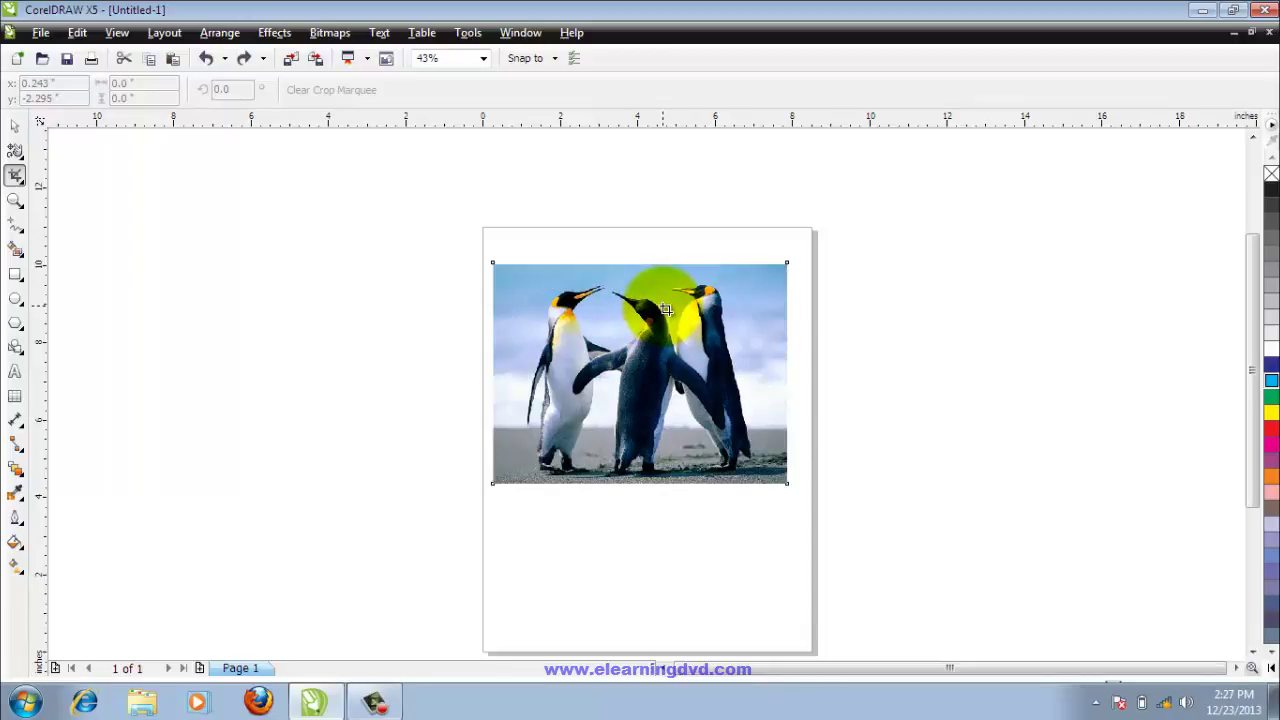
Step: Draw a crop area about 6.4 by 4.9 inches over the penguin picture and clear it without cropping
drag(510, 268, 758, 458)
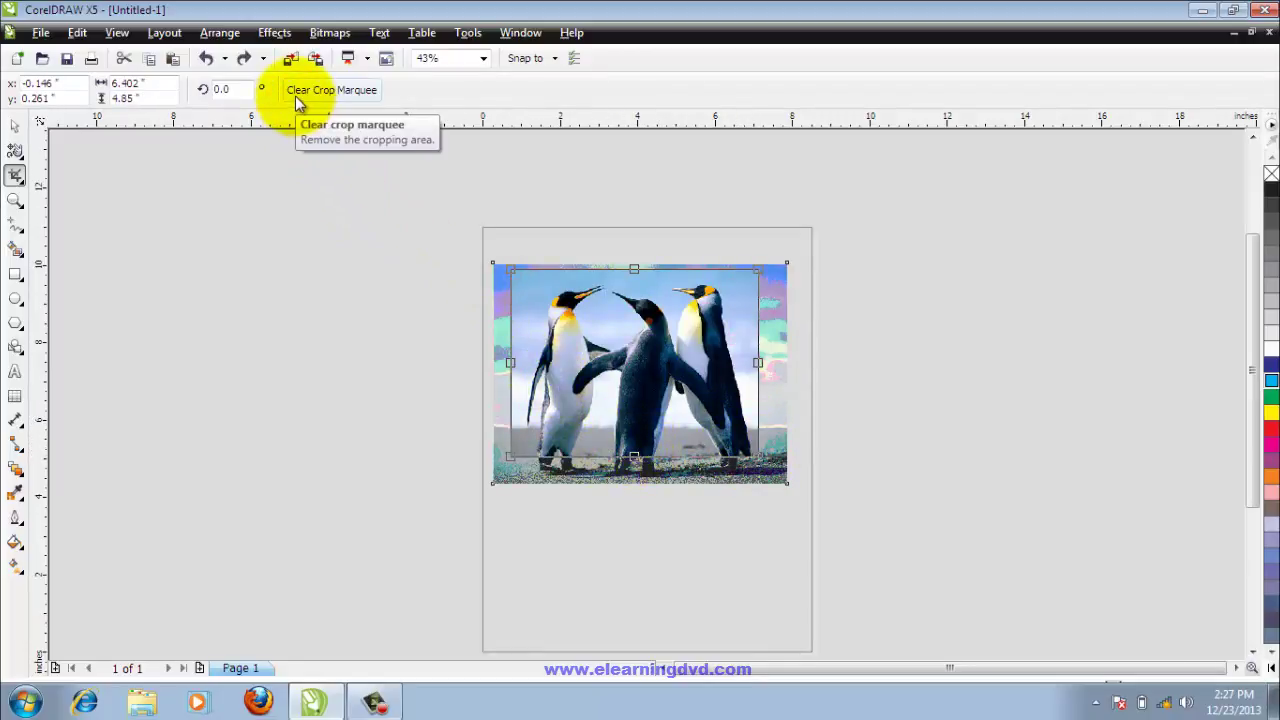
click(327, 92)
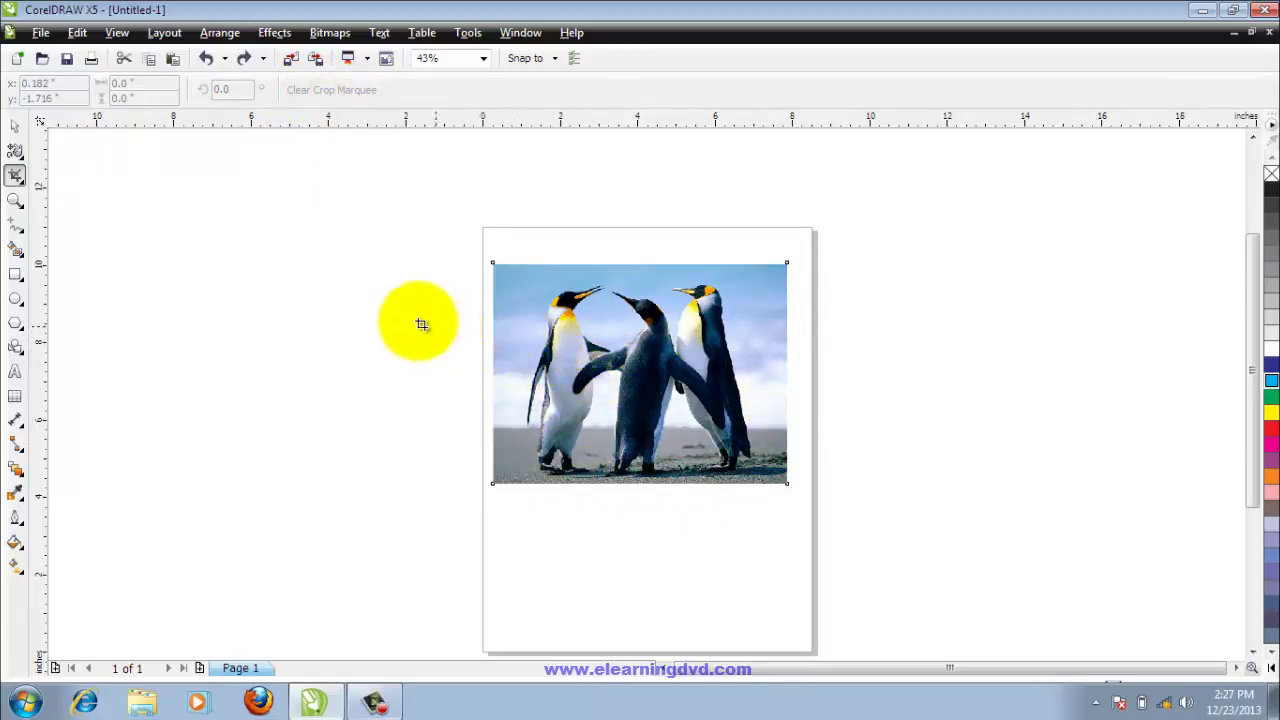
click(16, 128)
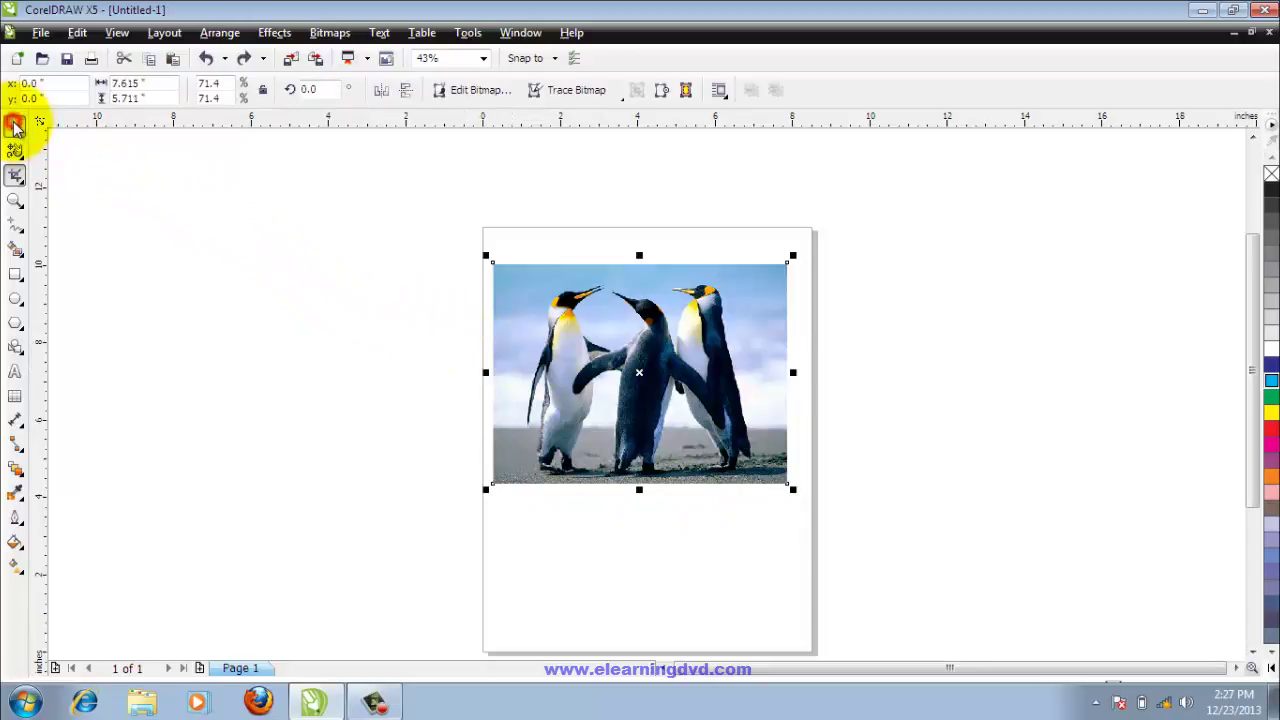
click(22, 182)
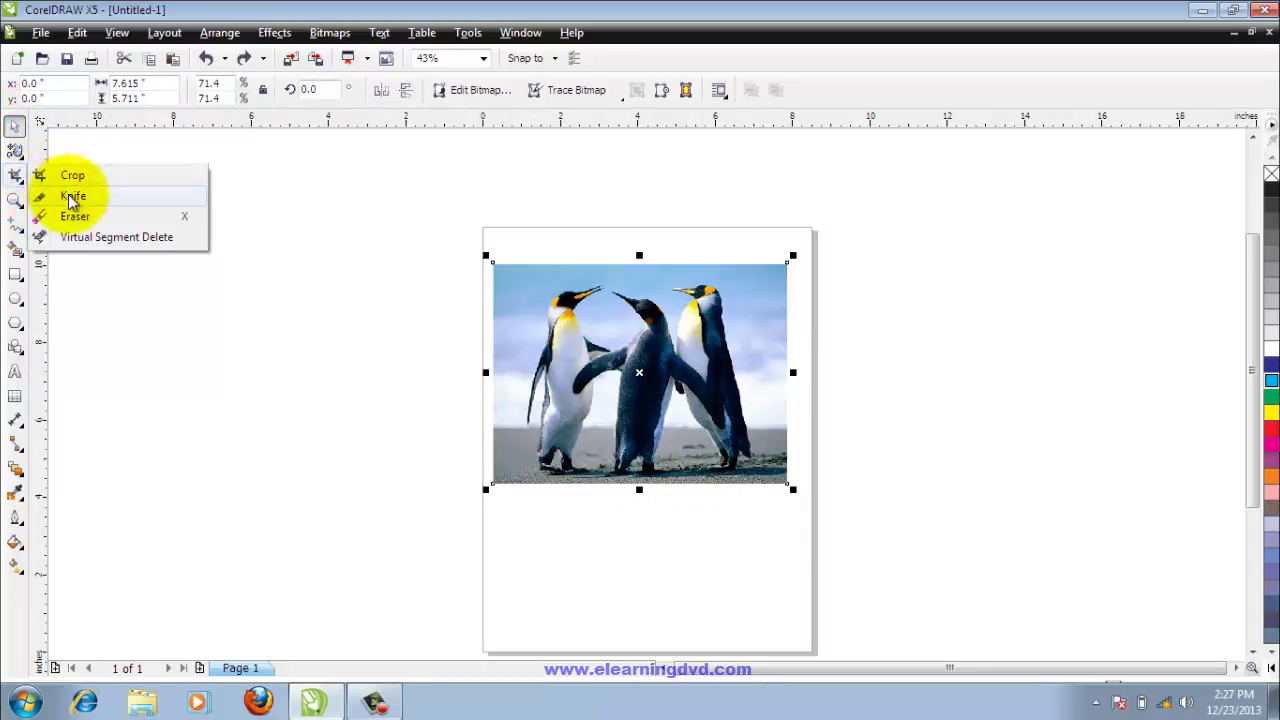
click(204, 344)
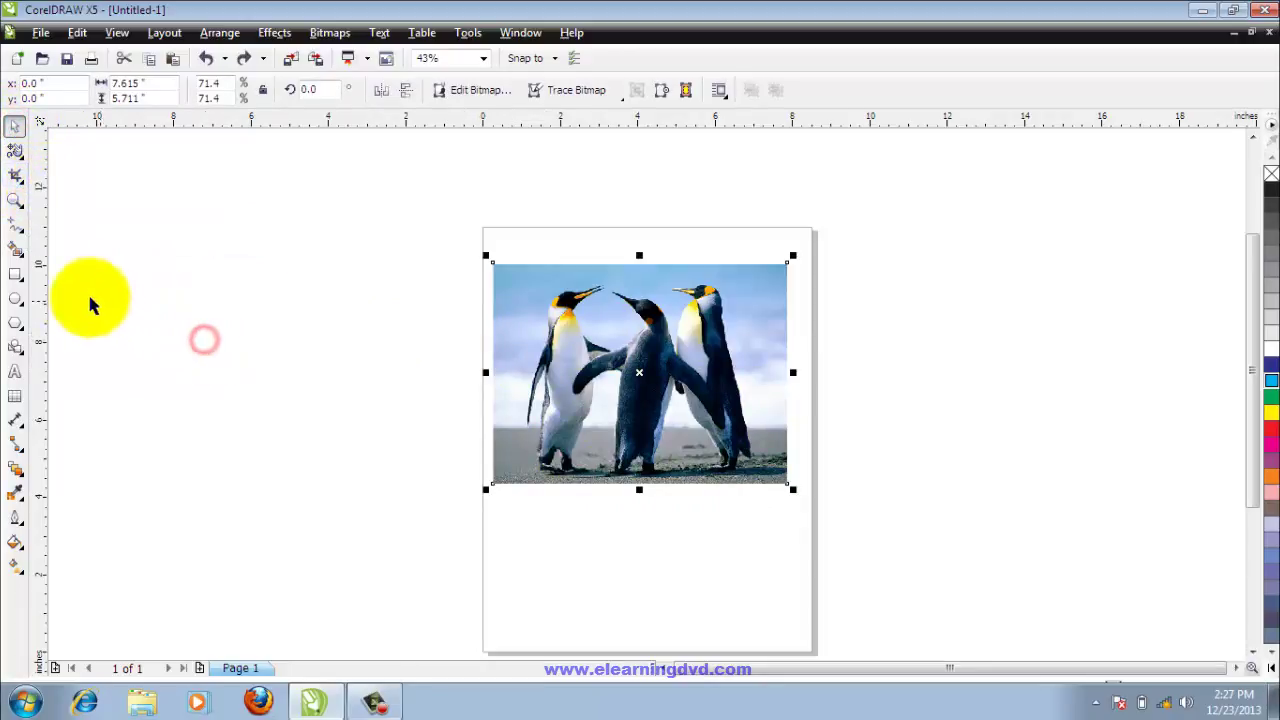
Step: Draw a rectangle about 5.6 by 4.4 inches beside the page and slice it freehand with the Knife tool between opposite corners, from upper left to lower right
click(18, 276)
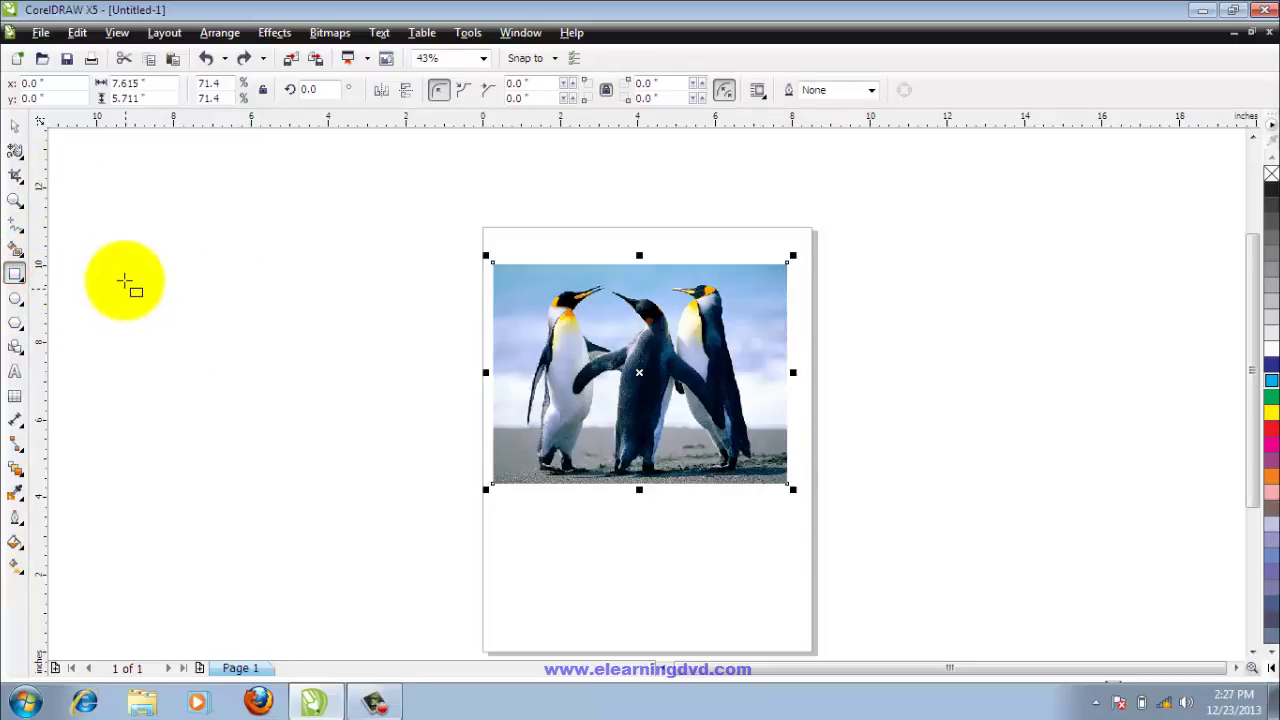
drag(121, 271, 337, 441)
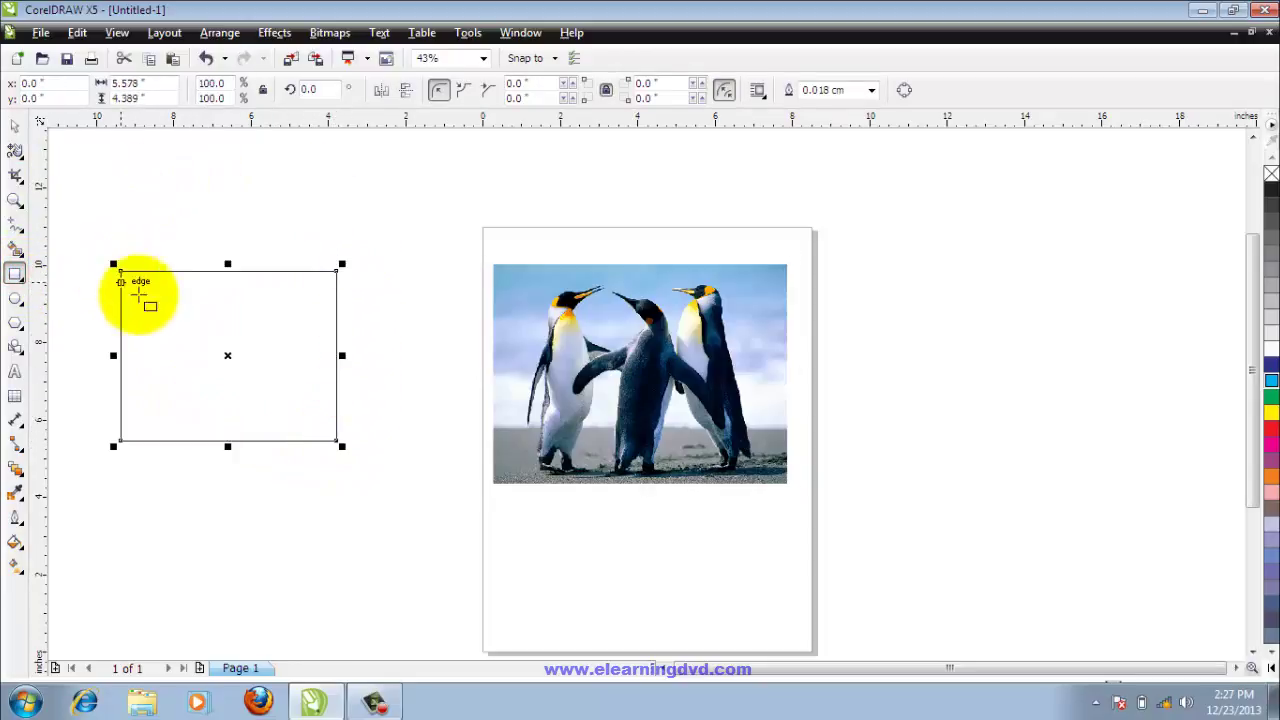
click(22, 184)
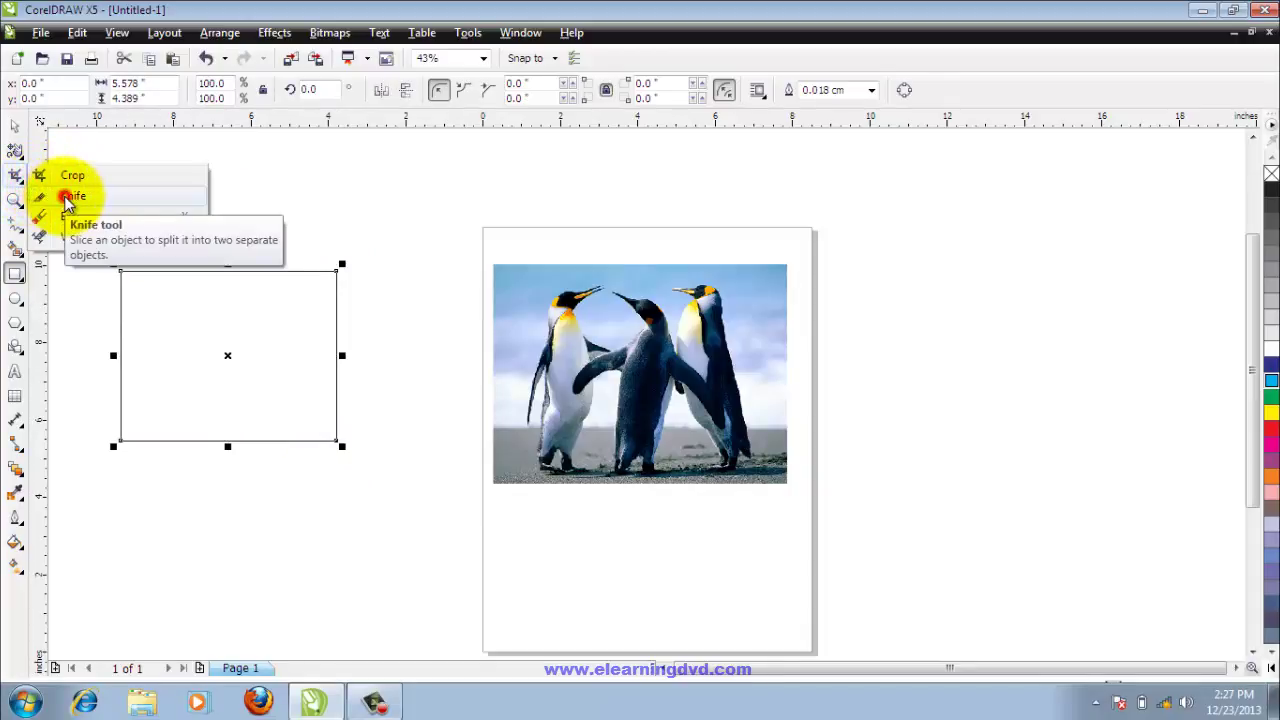
click(66, 200)
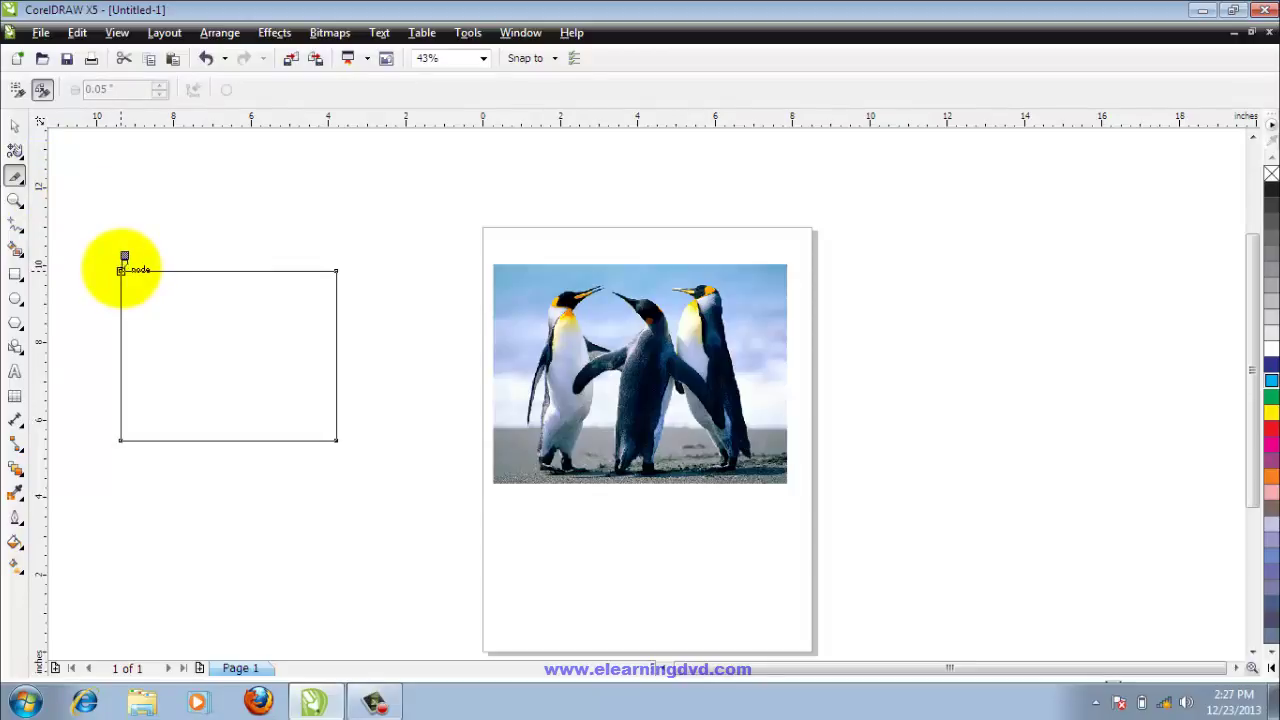
mouse_move(120, 269)
mouse_down()
mouse_move(188, 353)
mouse_move(337, 436)
mouse_up()
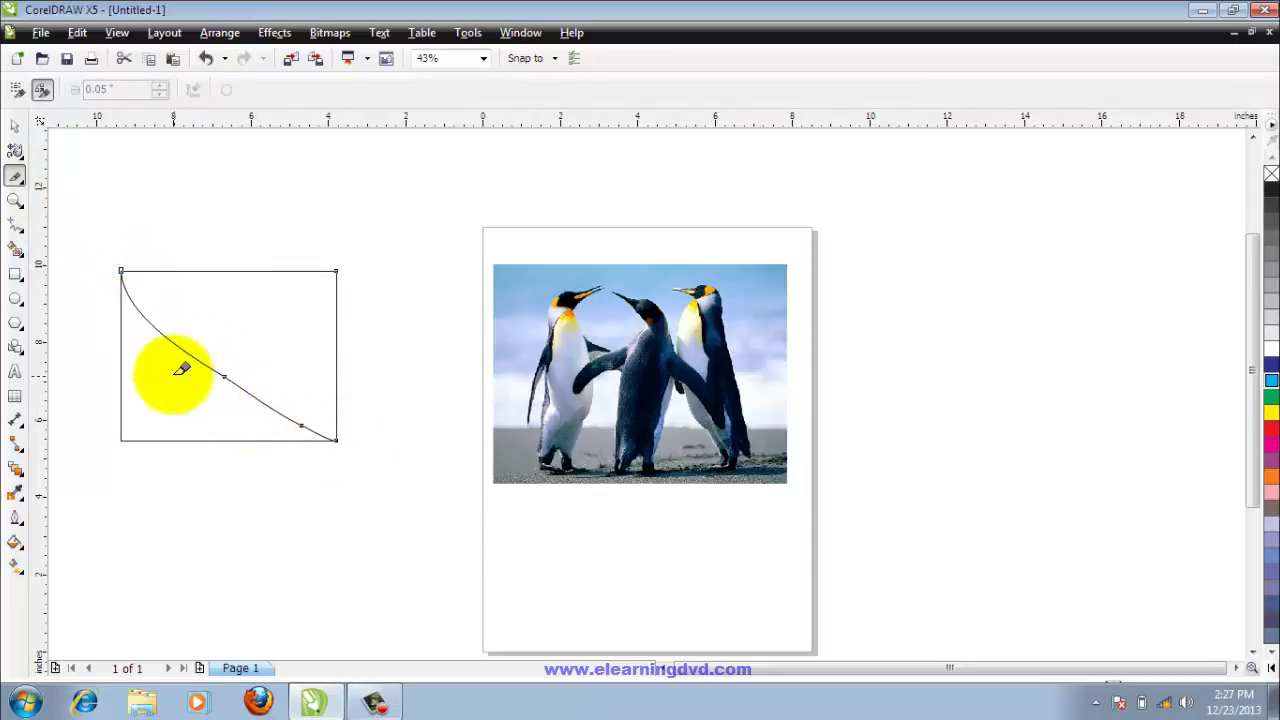
Step: Pull the two pieces of the sliced rectangle apart, leaving a diagonal gap between them, and deselect everything
click(18, 130)
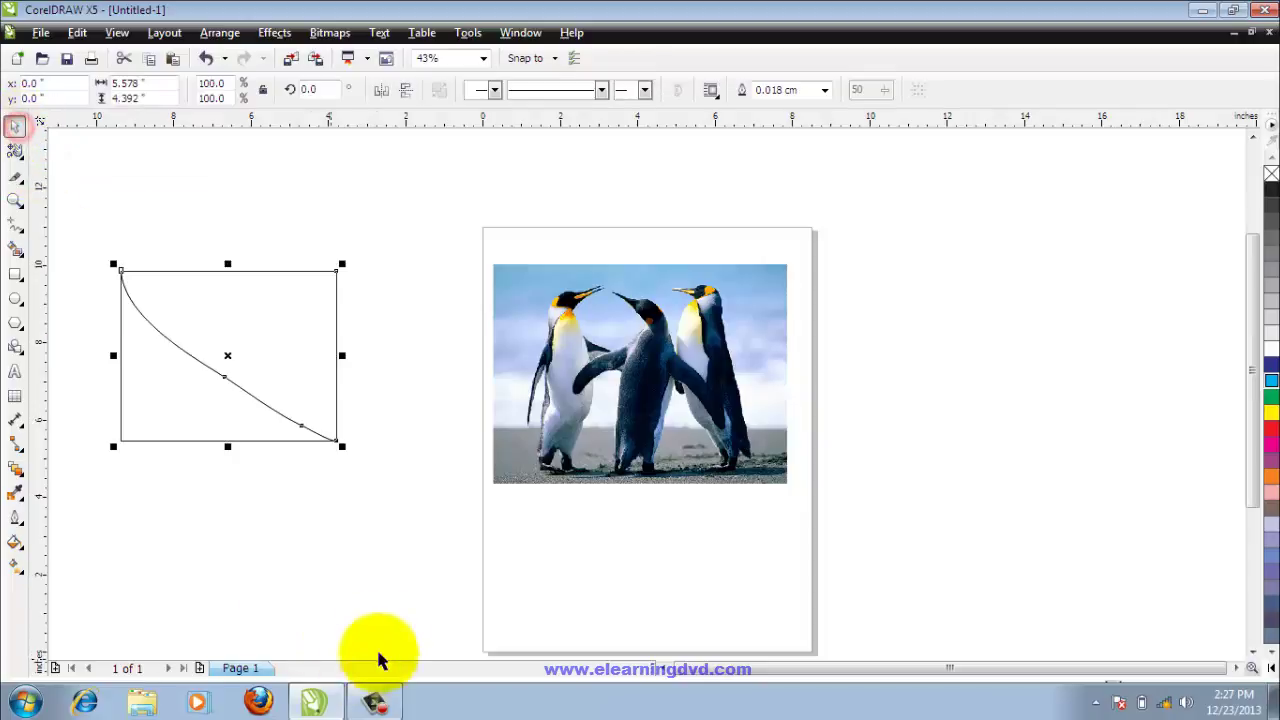
click(380, 622)
drag(214, 441, 209, 541)
click(250, 396)
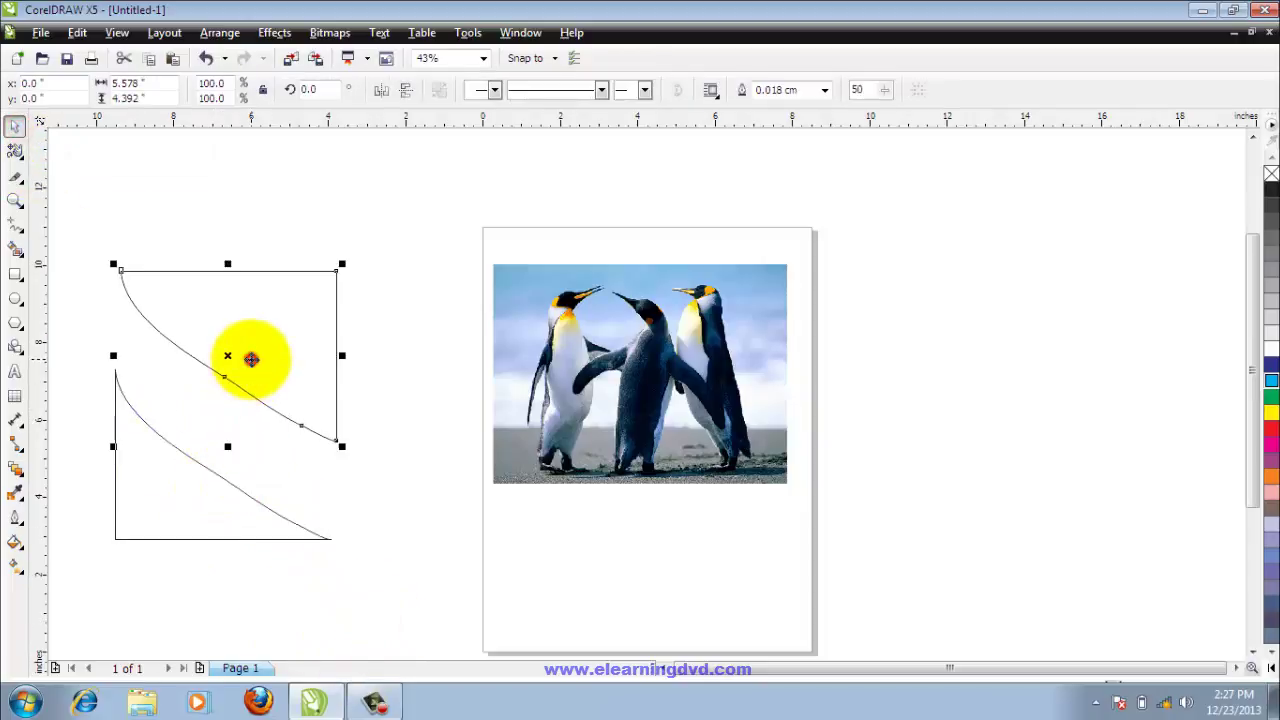
drag(251, 357, 315, 319)
click(185, 527)
drag(183, 520, 226, 423)
click(360, 591)
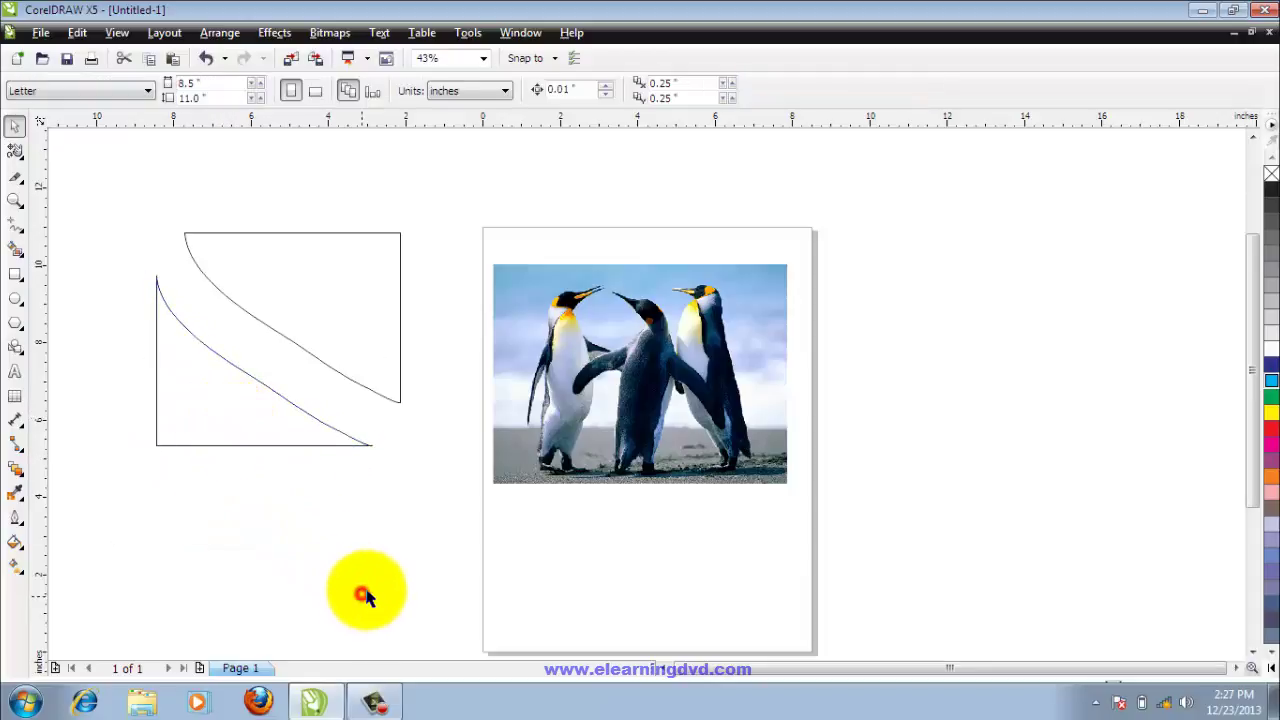
Step: Draw an ellipse about 3.9 by 4.2 inches below the rectangle pieces and slice it freehand with the Knife tool between its bottom and top points
click(15, 300)
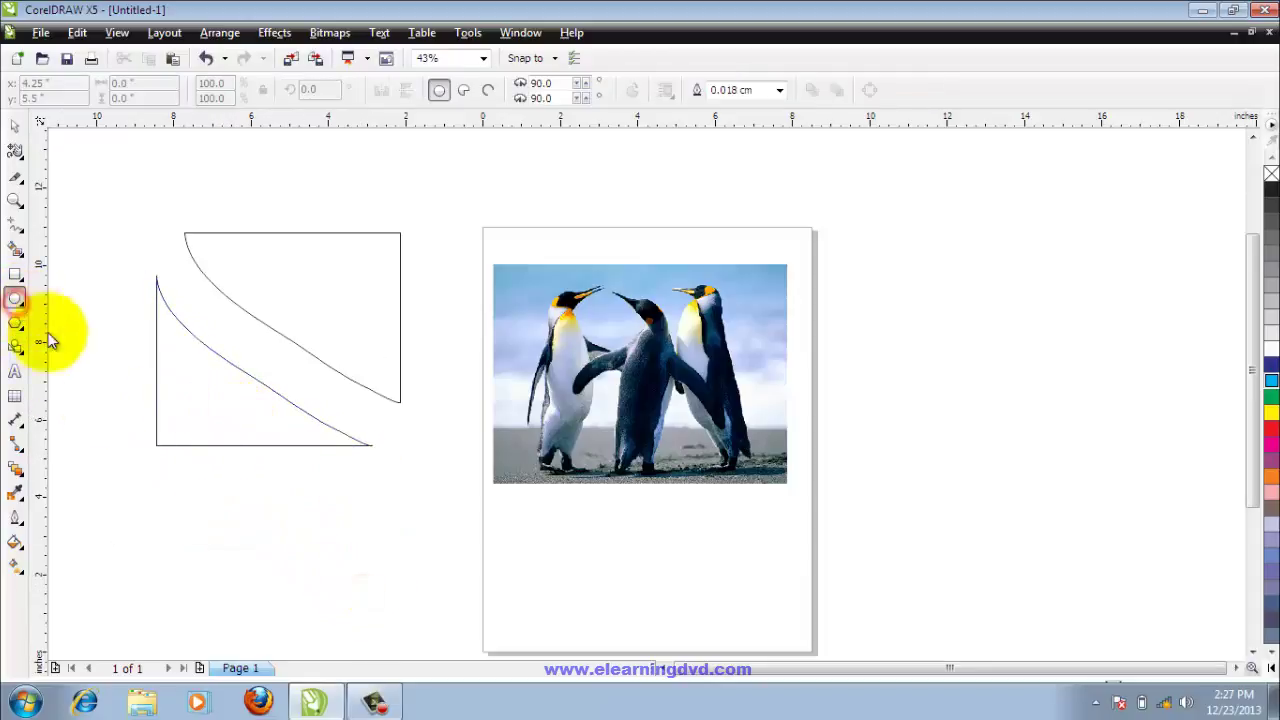
drag(364, 457, 525, 628)
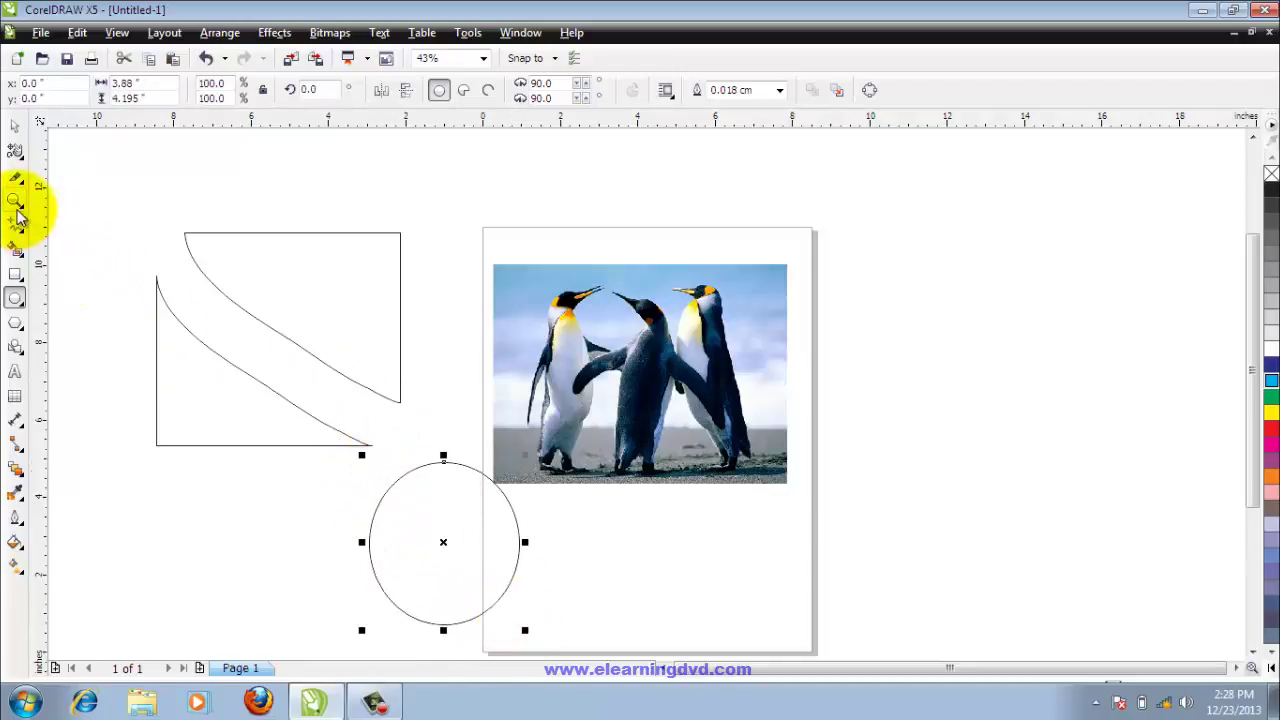
click(15, 178)
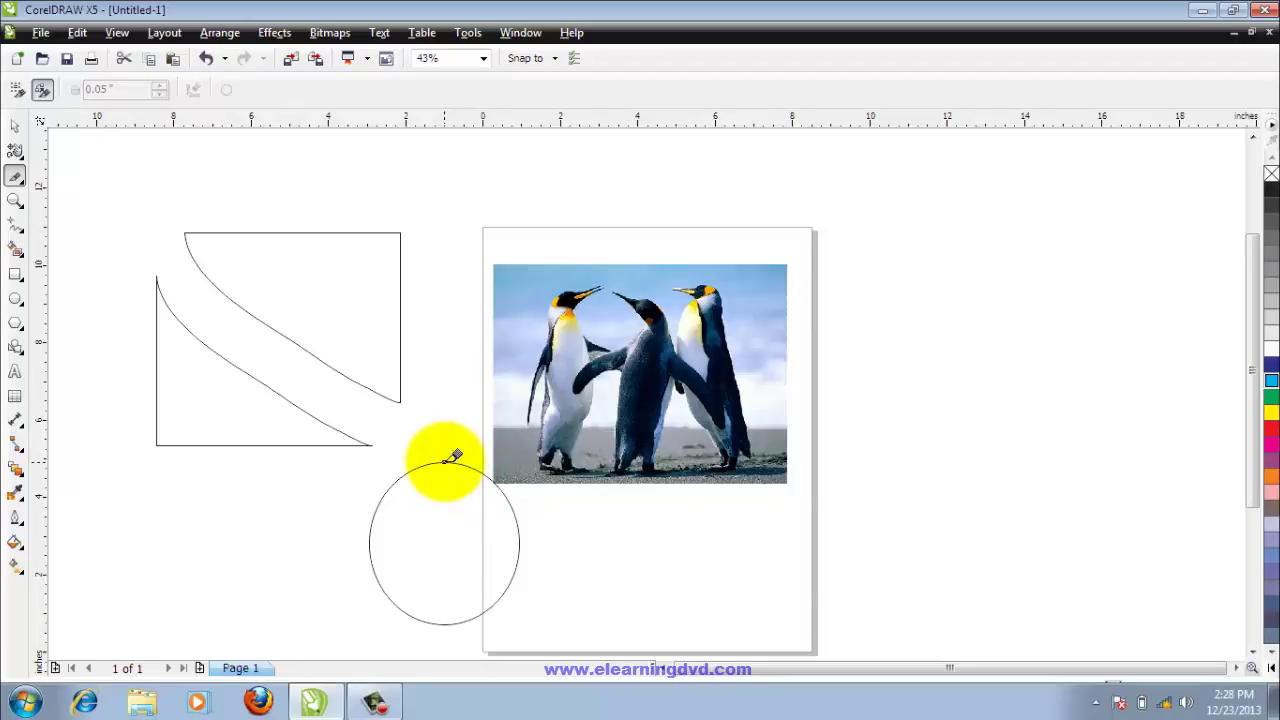
click(444, 462)
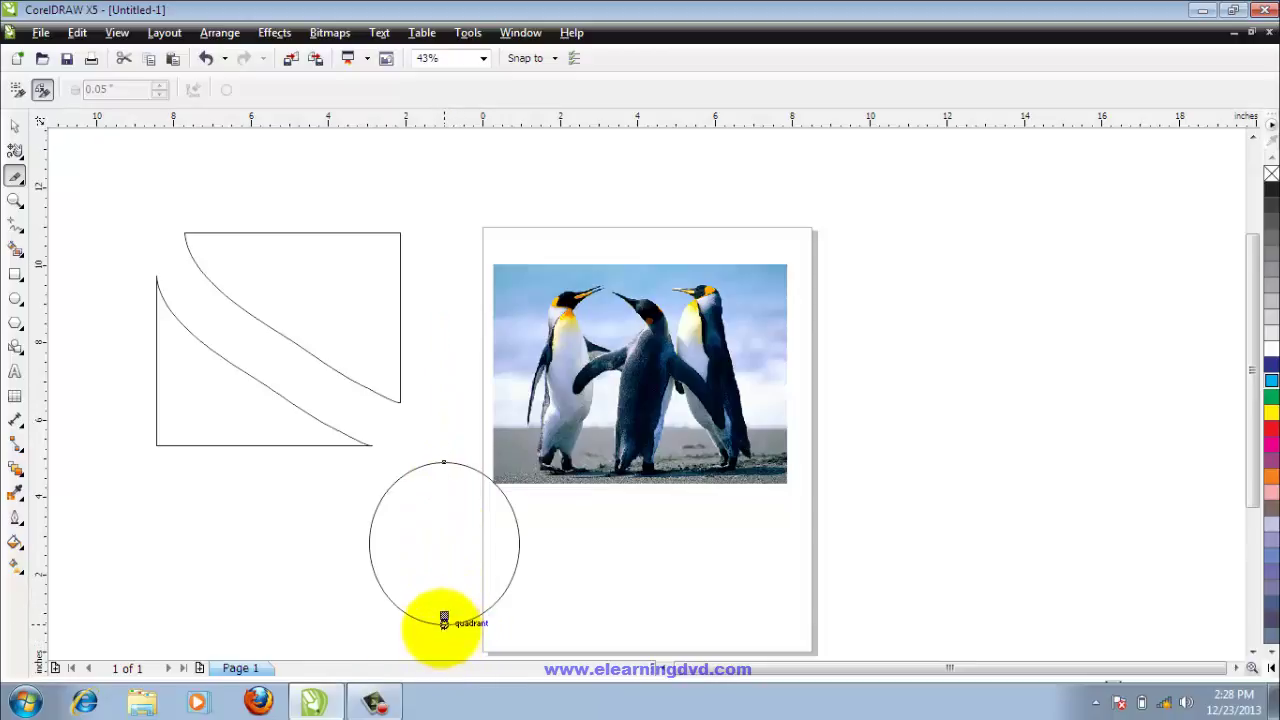
mouse_move(446, 615)
mouse_down()
mouse_move(447, 435)
mouse_move(446, 462)
mouse_up()
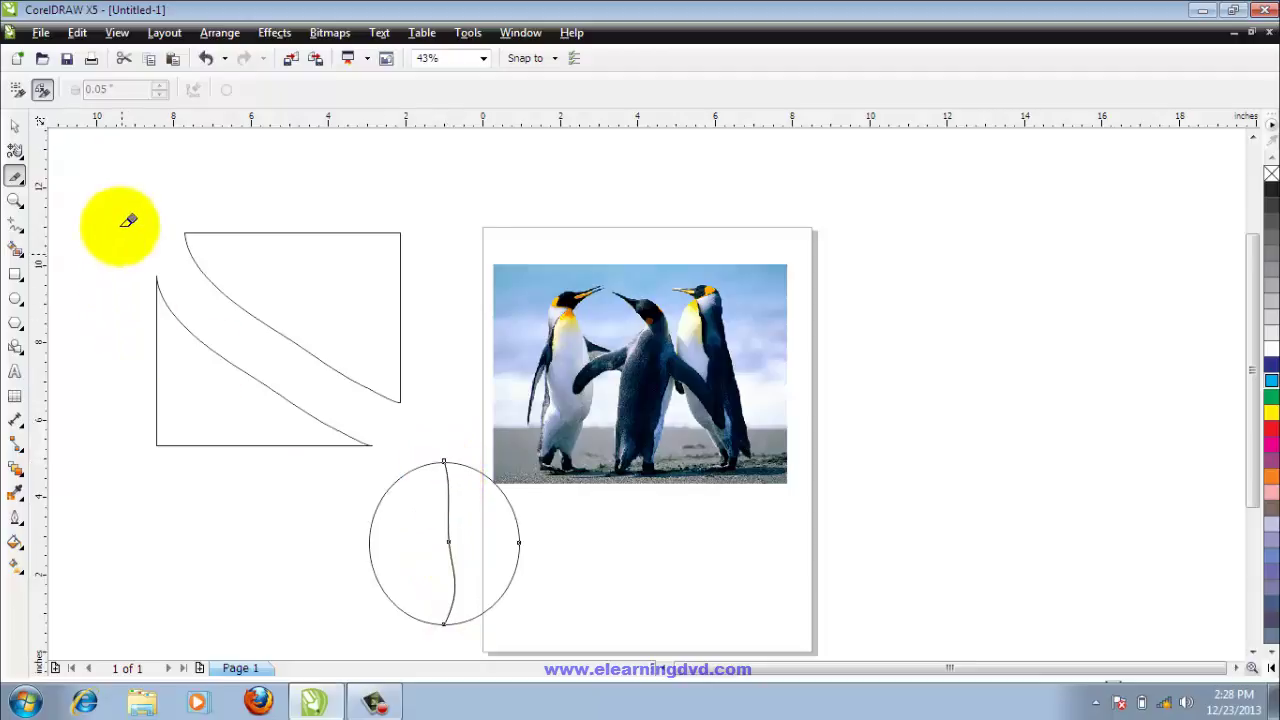
Step: Move both ellipse halves off the page below the rectangle pieces, leaving a narrow gap between them, and deselect everything
click(14, 125)
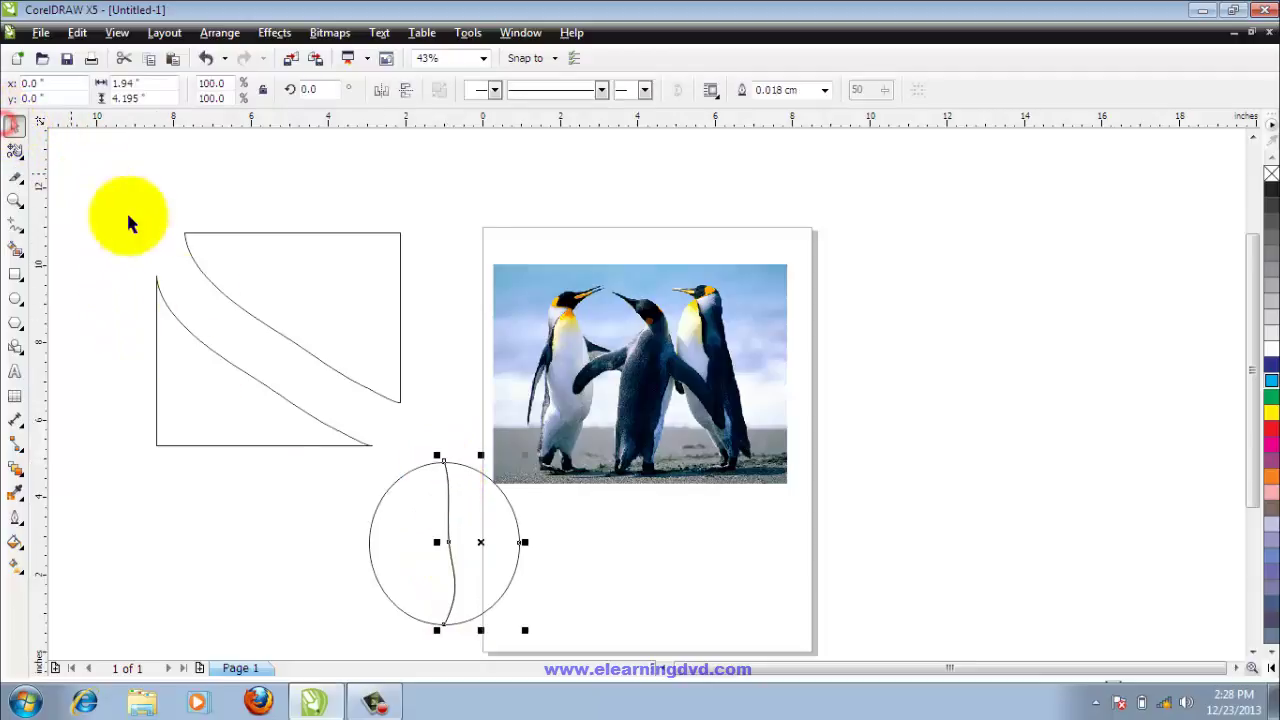
drag(388, 528, 278, 531)
drag(476, 548, 506, 556)
drag(506, 556, 388, 542)
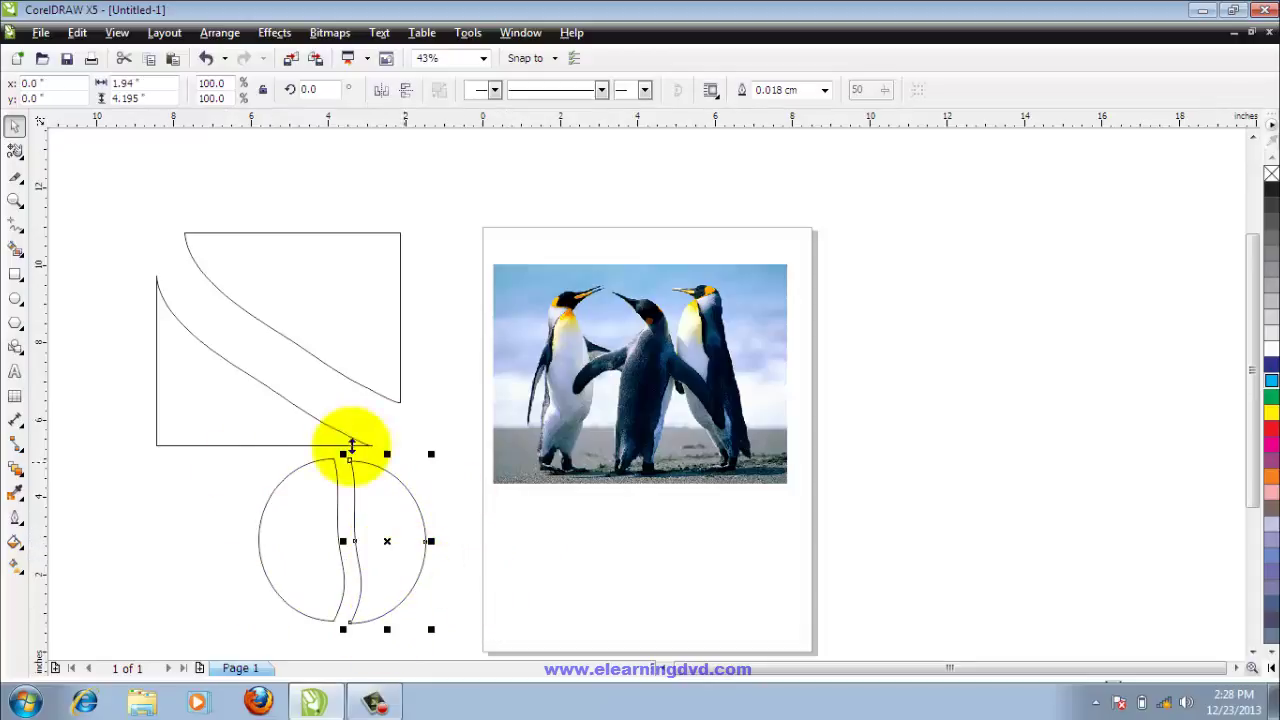
click(568, 612)
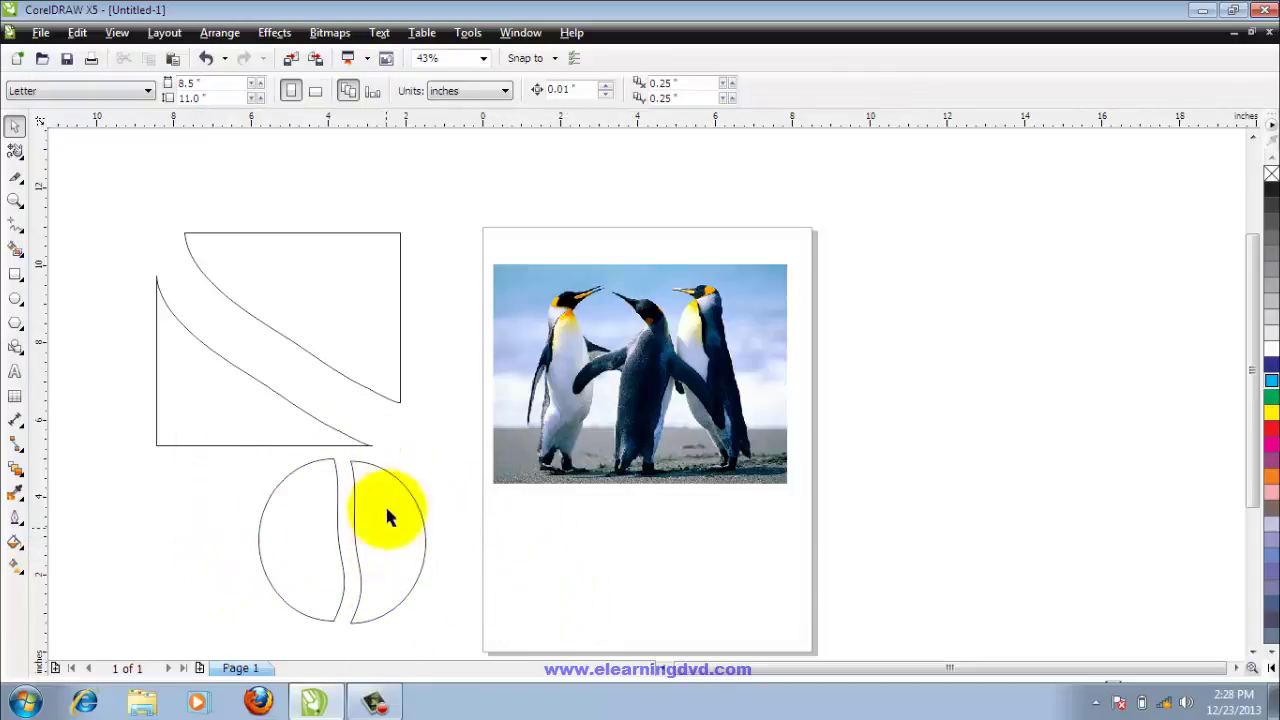